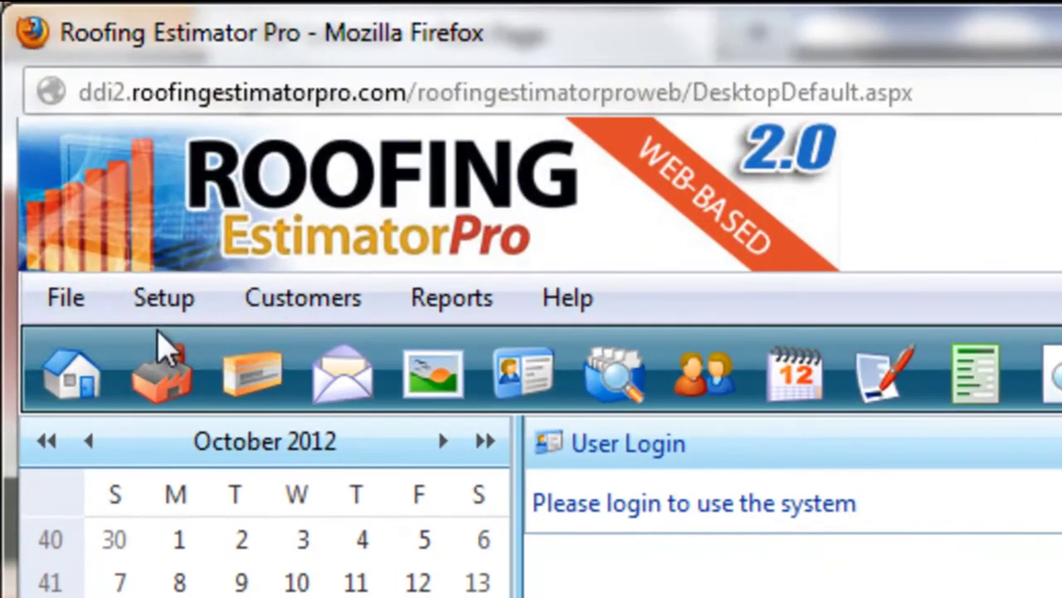
Log in through File > Login using the administrator password
left_click(26, 115)
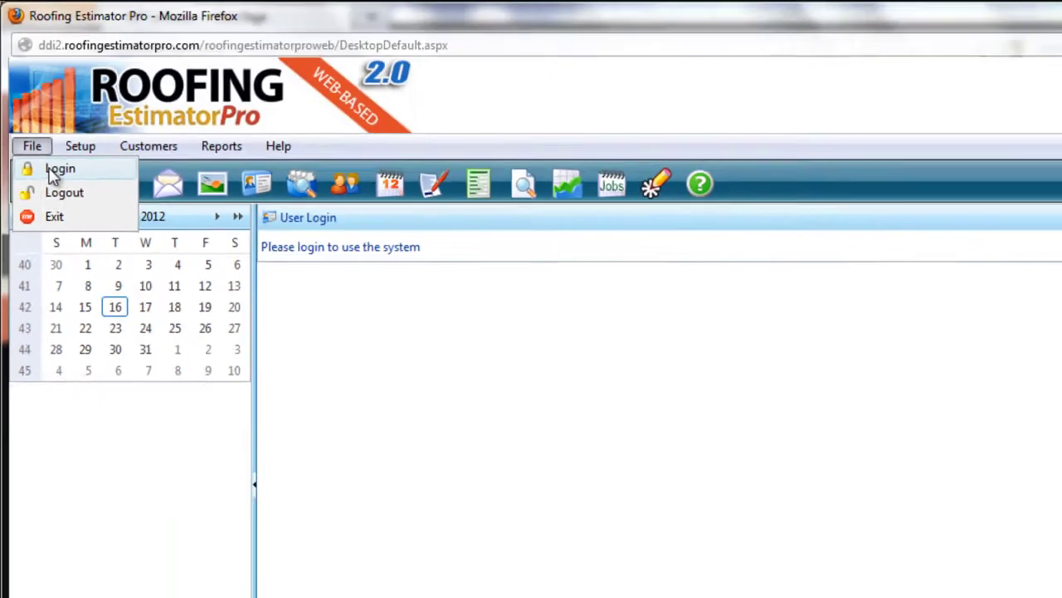
left_click(52, 169)
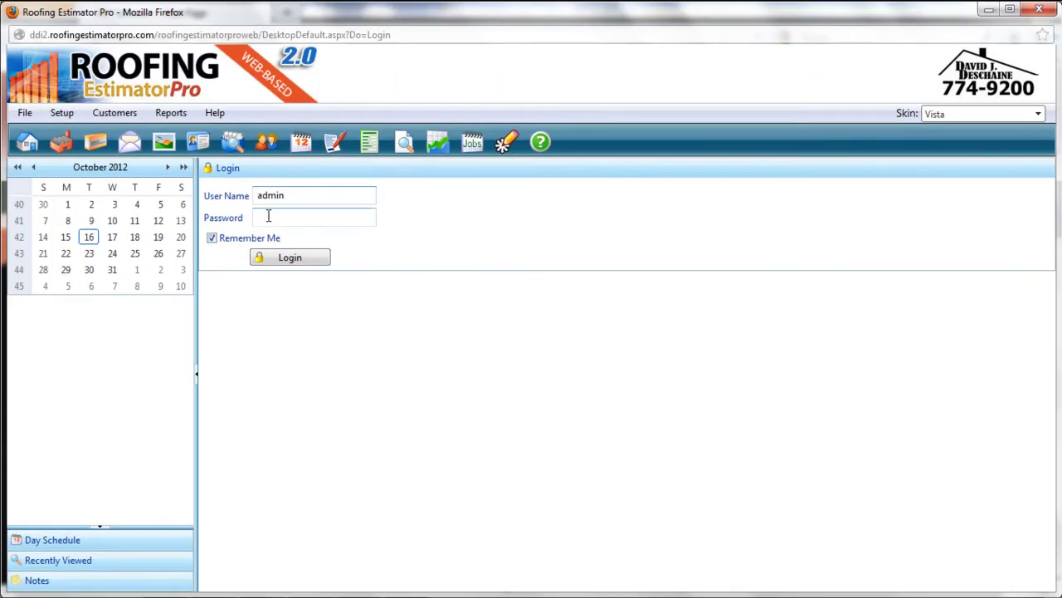
left_click(264, 218)
type("••••")
left_click(284, 262)
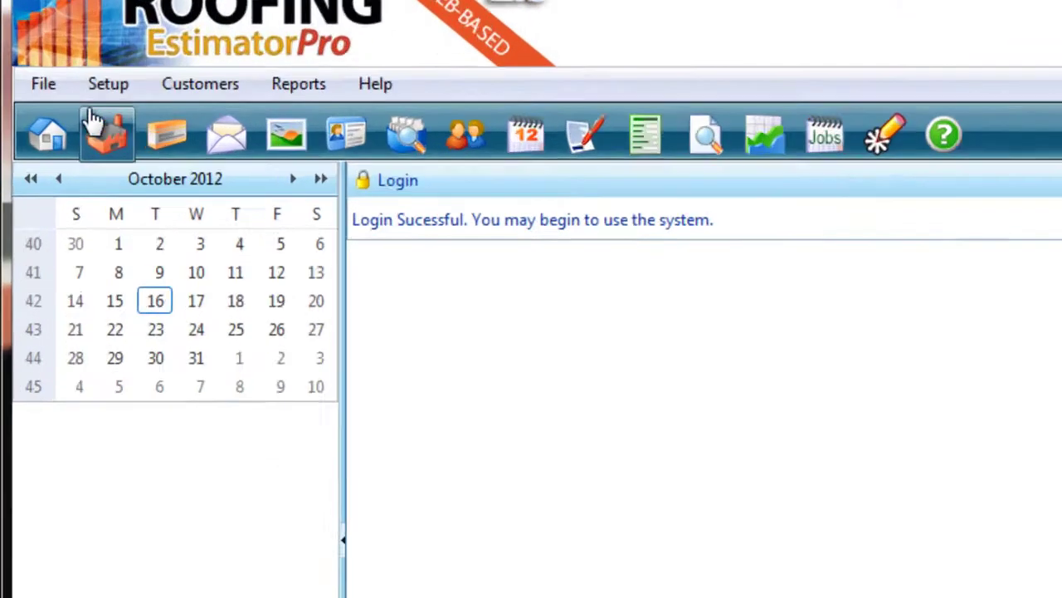
left_click(25, 112)
mouse_move(153, 50)
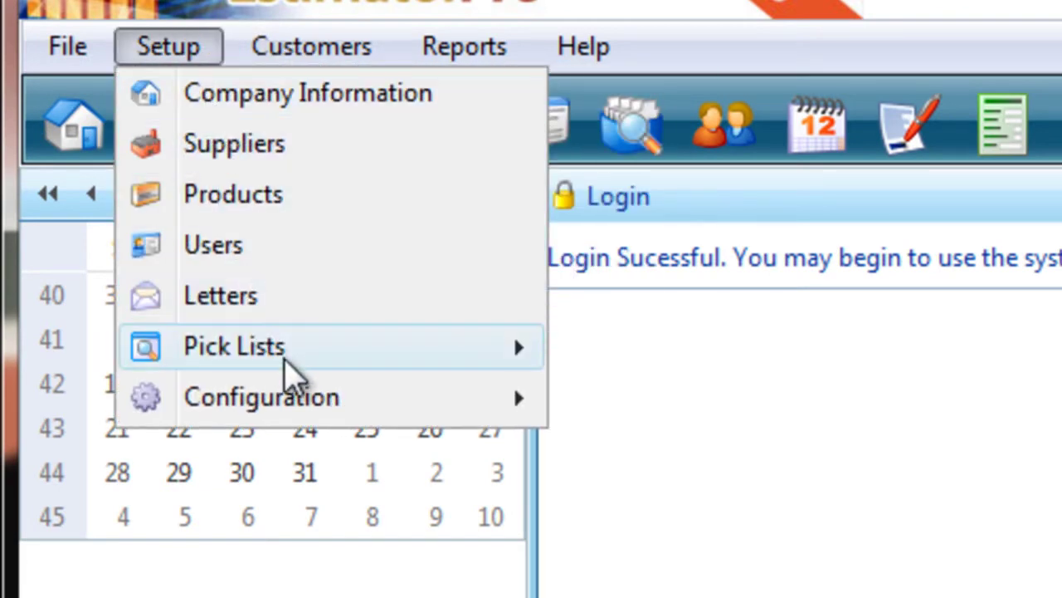
mouse_move(282, 356)
mouse_move(373, 63)
mouse_move(472, 52)
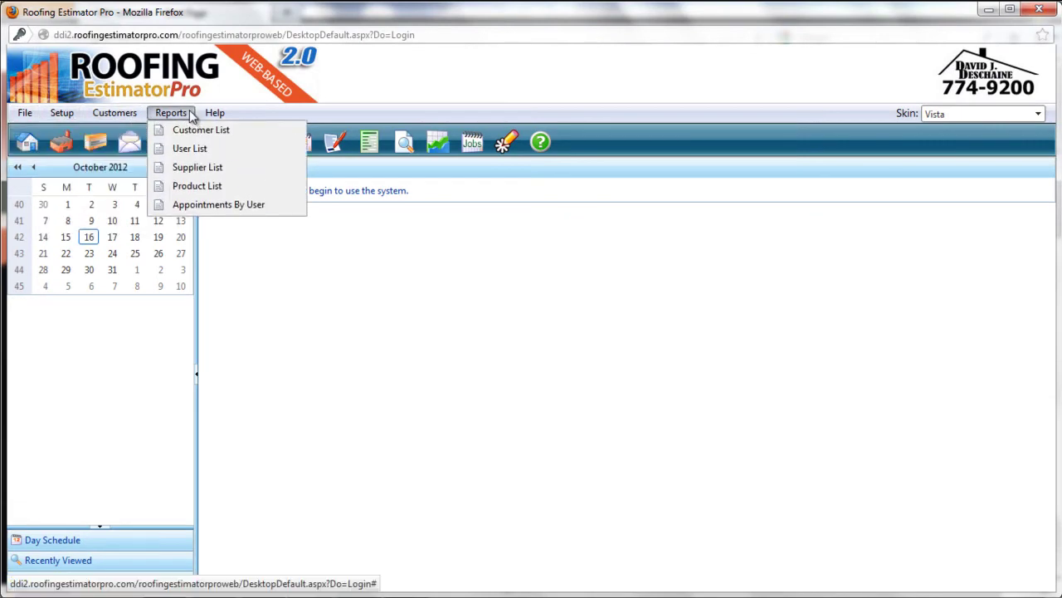
mouse_move(24, 121)
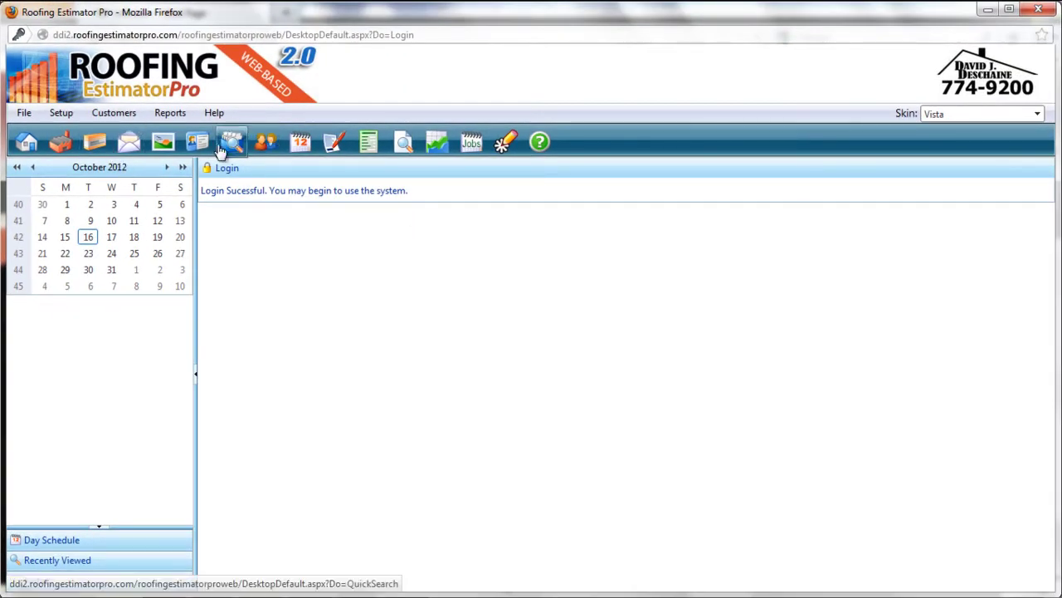
left_click(114, 113)
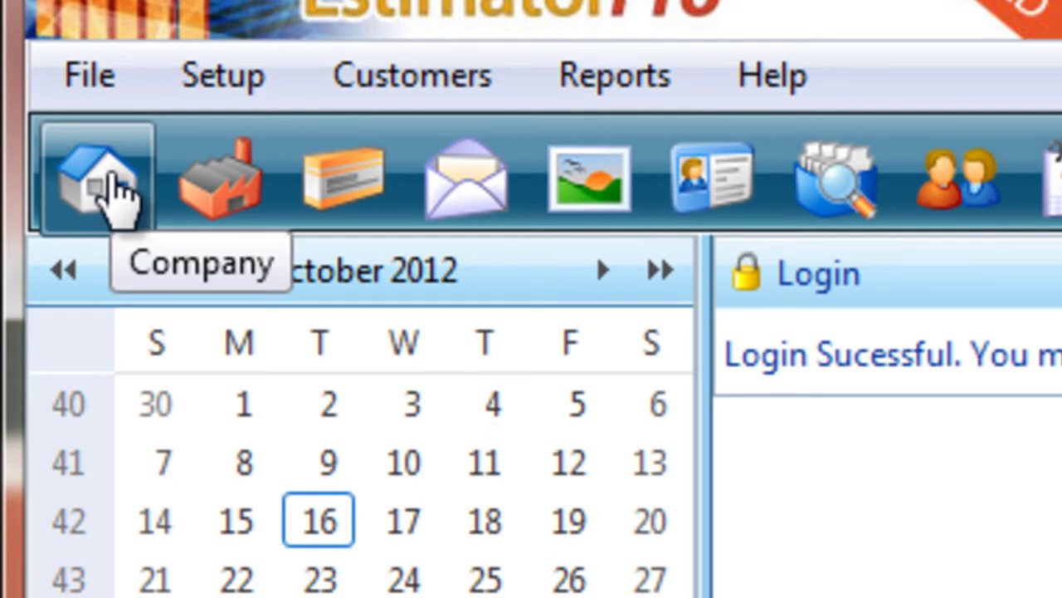
Open Setup > Company Information to show the populated Edit Company form
left_click(224, 79)
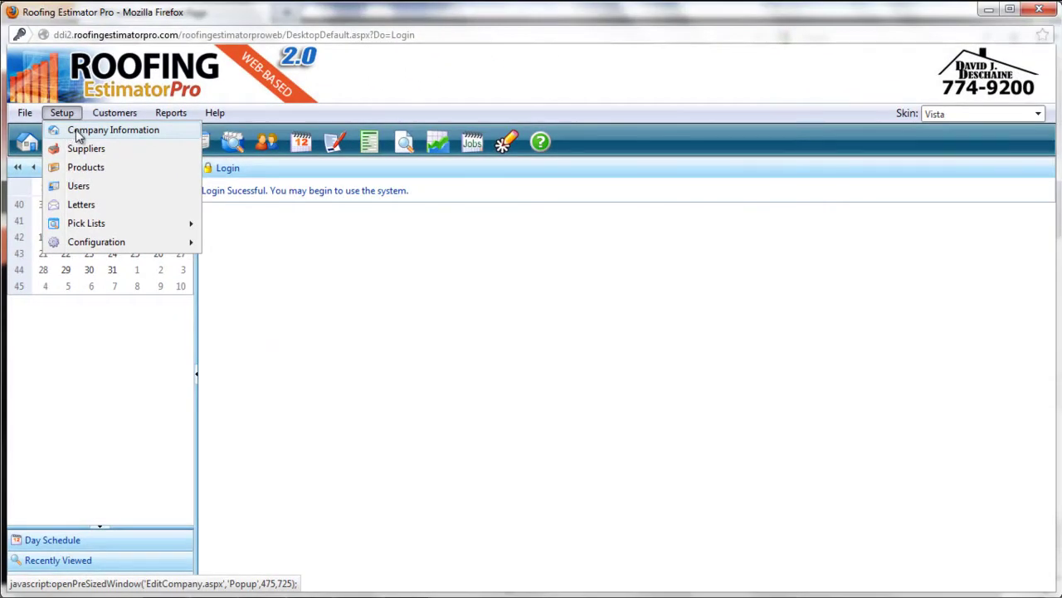
left_click(78, 135)
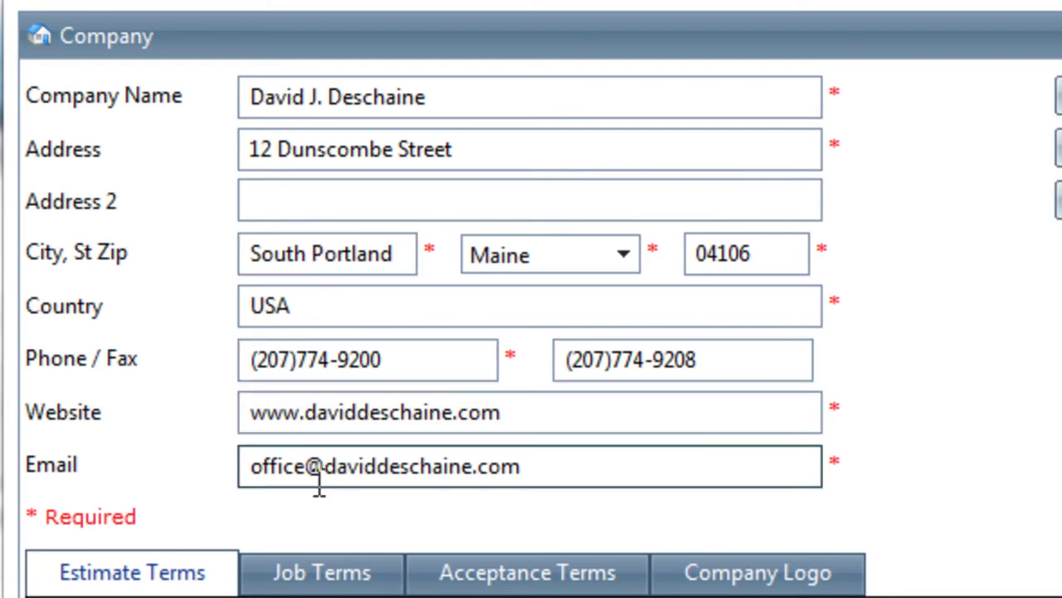
left_click_drag(156, 523, 4, 521)
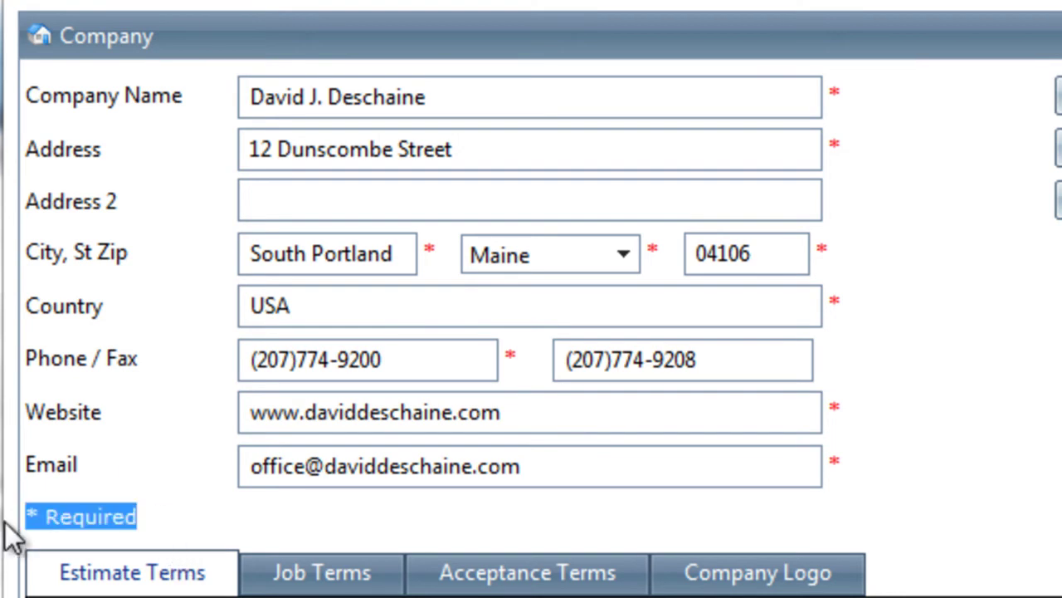
left_click(210, 520)
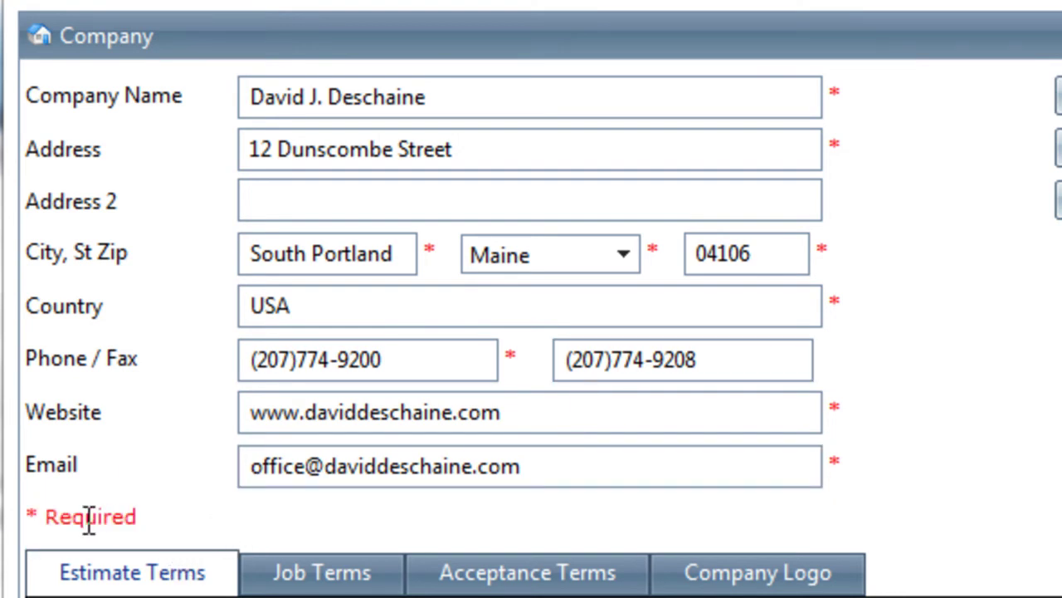
left_click_drag(839, 104, 823, 110)
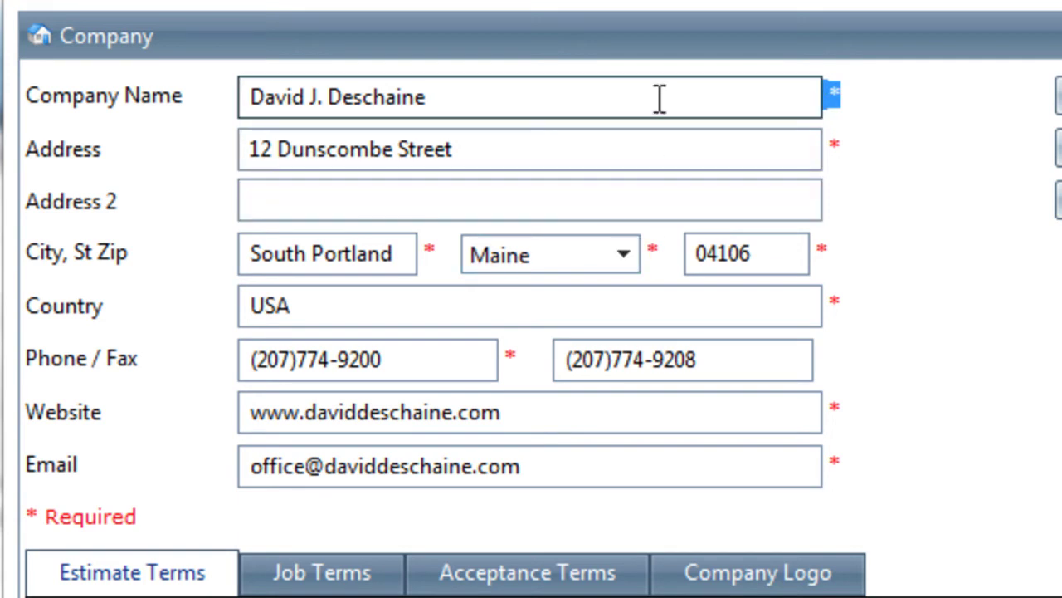
left_click(639, 146)
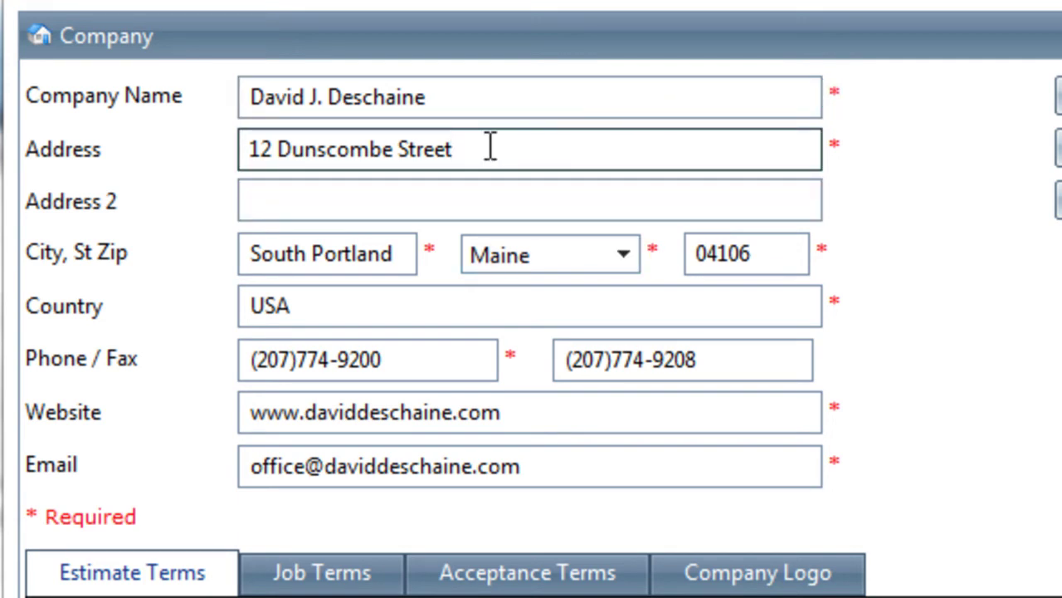
left_click_drag(486, 147, 135, 147)
key("BackSpace")
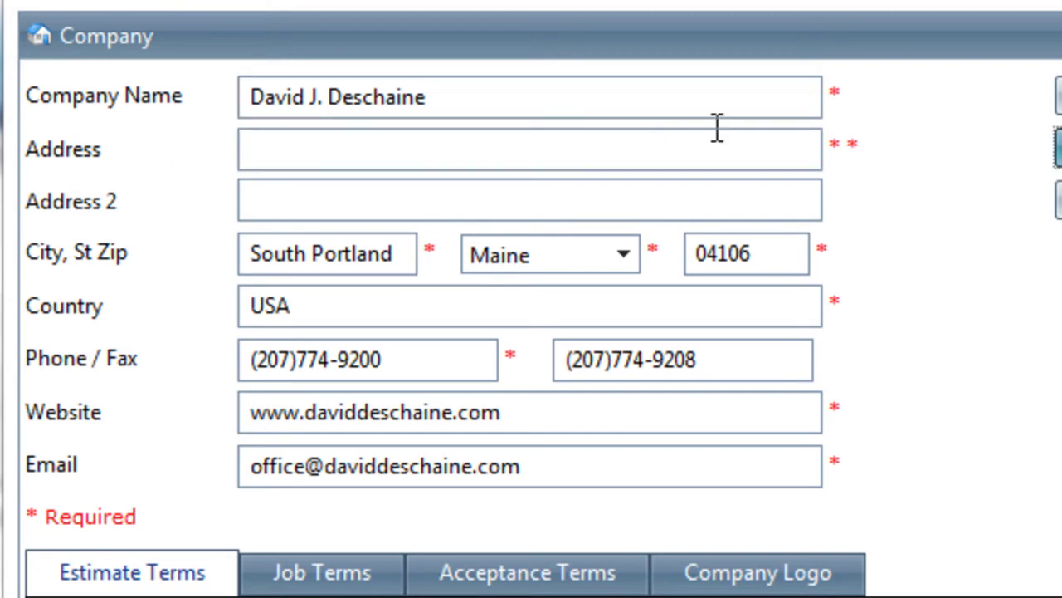
left_click(742, 163)
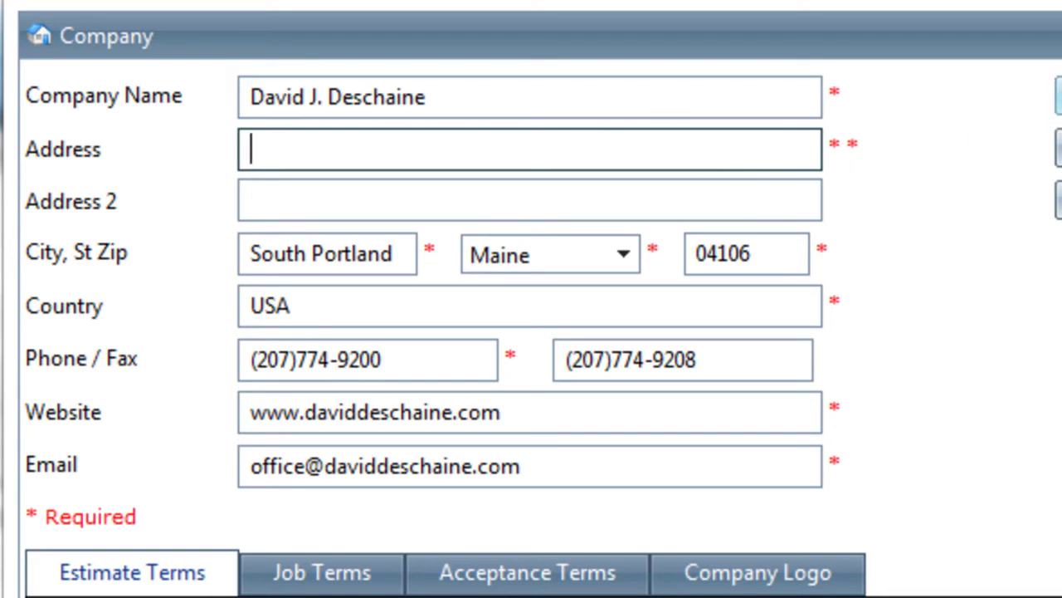
left_click(1059, 96)
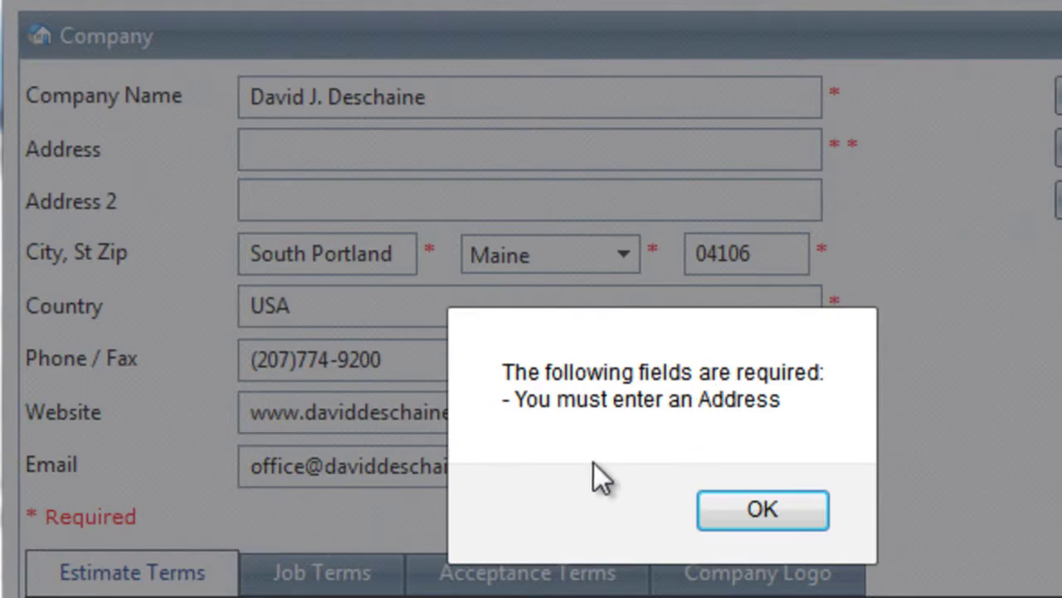
left_click(735, 519)
key("ctrl+z")
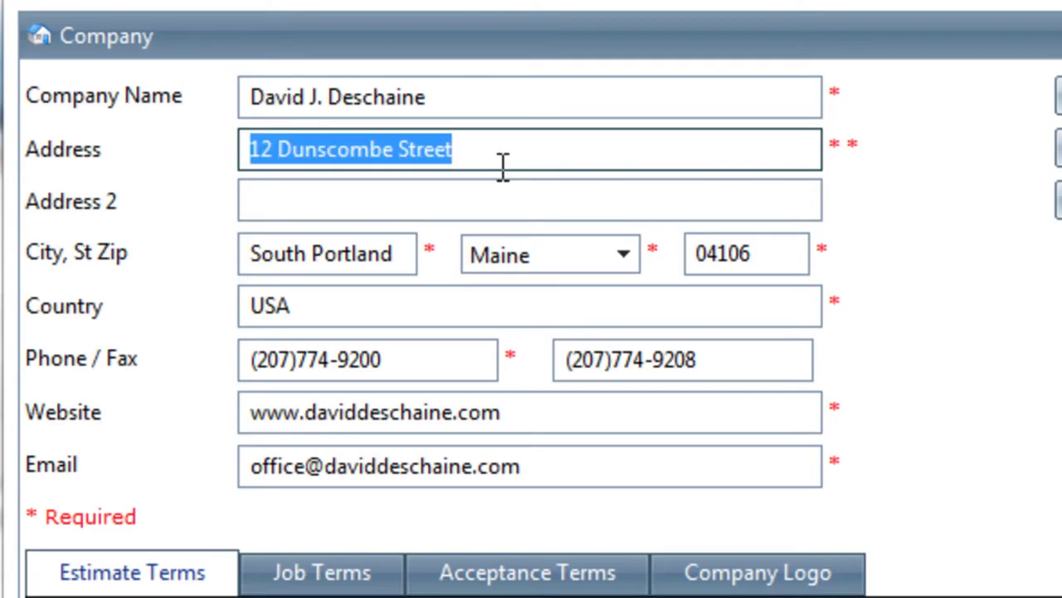
left_click(521, 189)
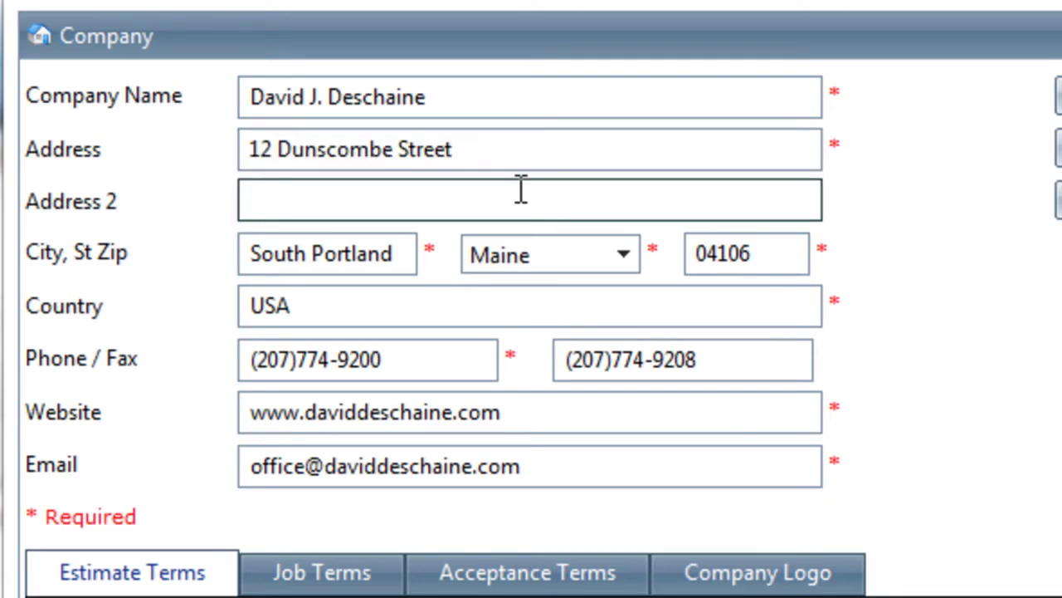
Clear the company's main Phone field and enter the new phone number
left_click(396, 357)
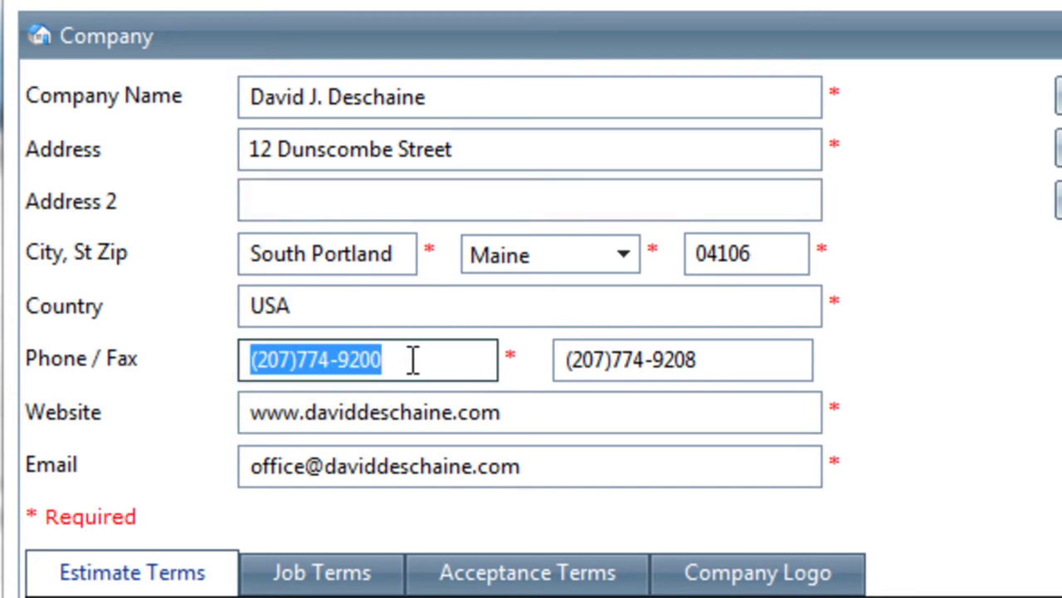
key("BackSpace")
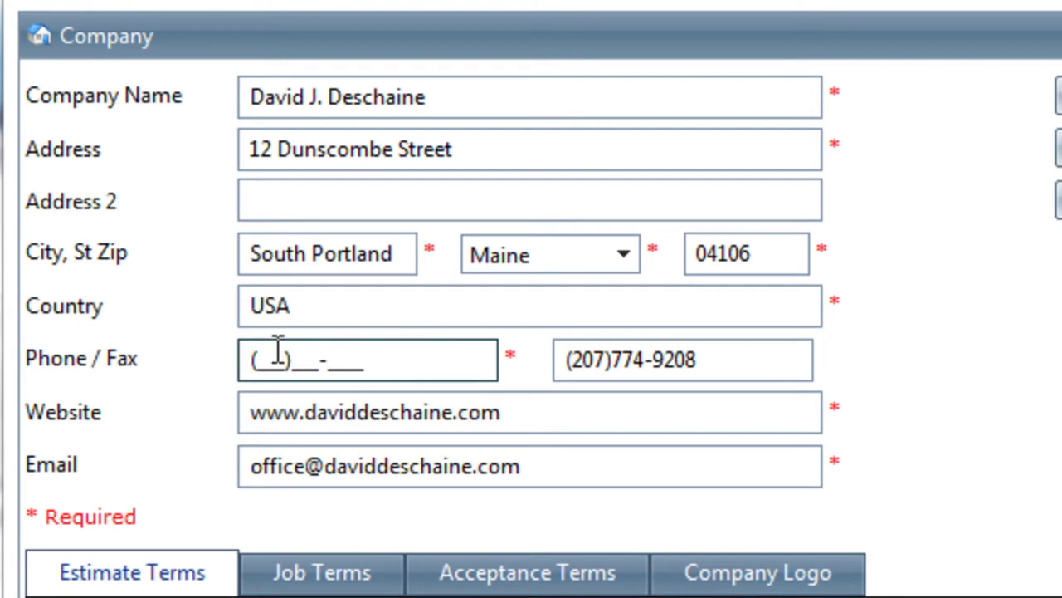
type("222)222-2222")
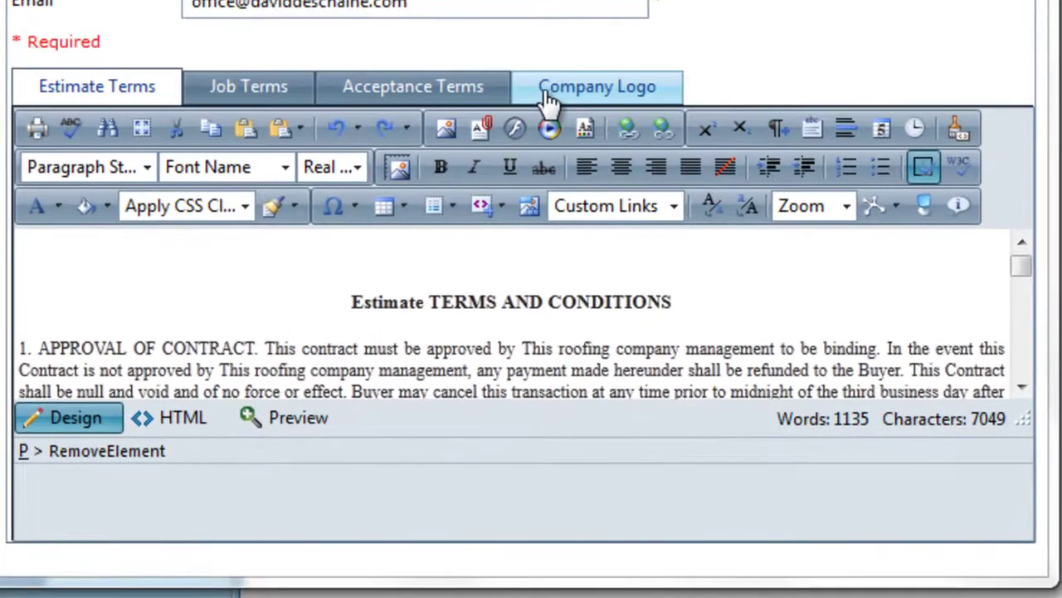
Look over the company logo section and the Estimate, Job and Acceptance Terms tabs
left_click(366, 294)
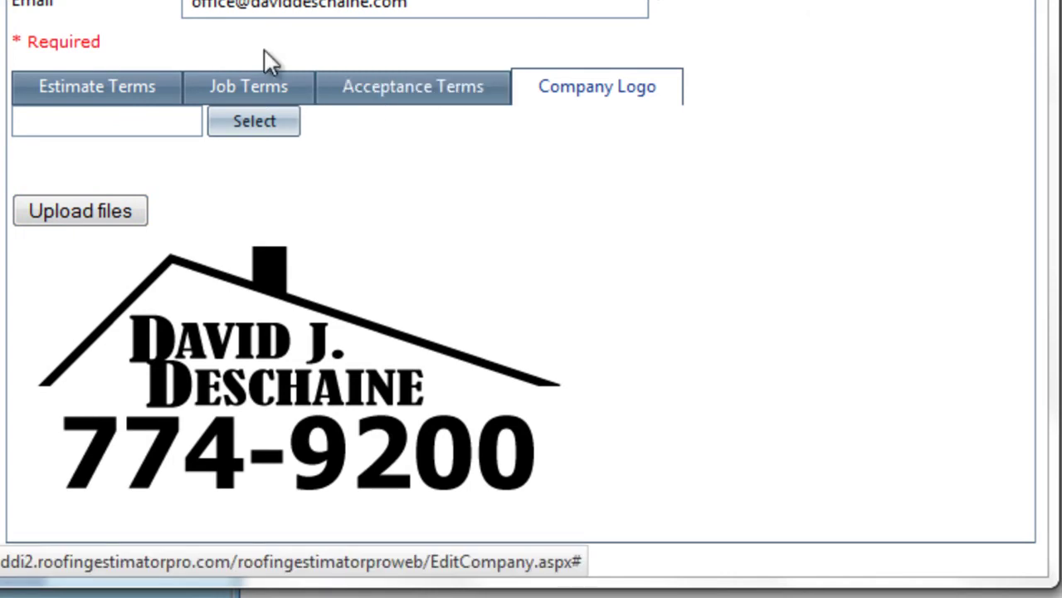
left_click(94, 90)
left_click(225, 90)
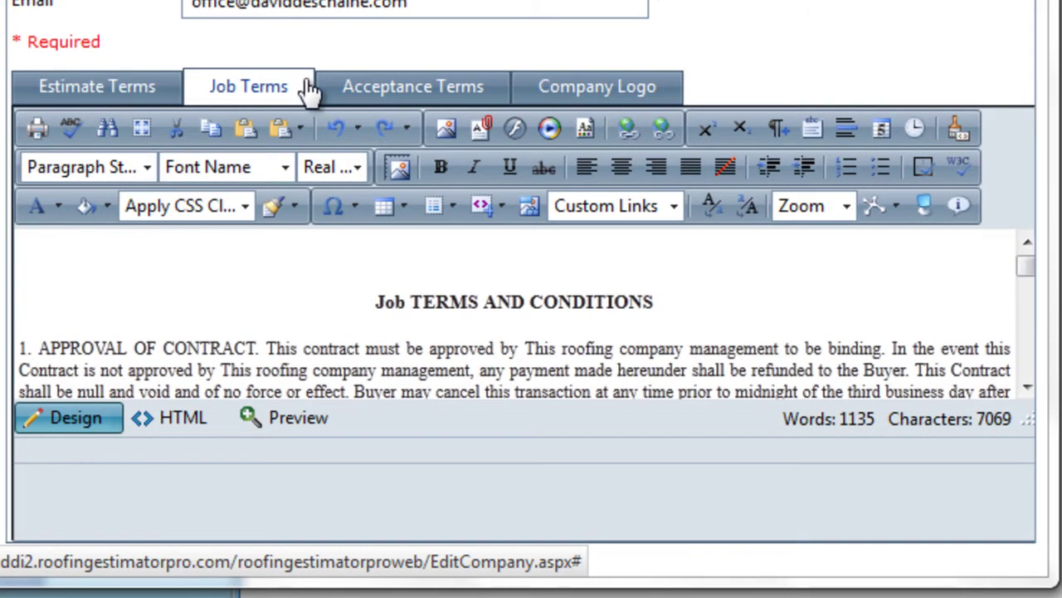
left_click(357, 86)
left_click(114, 88)
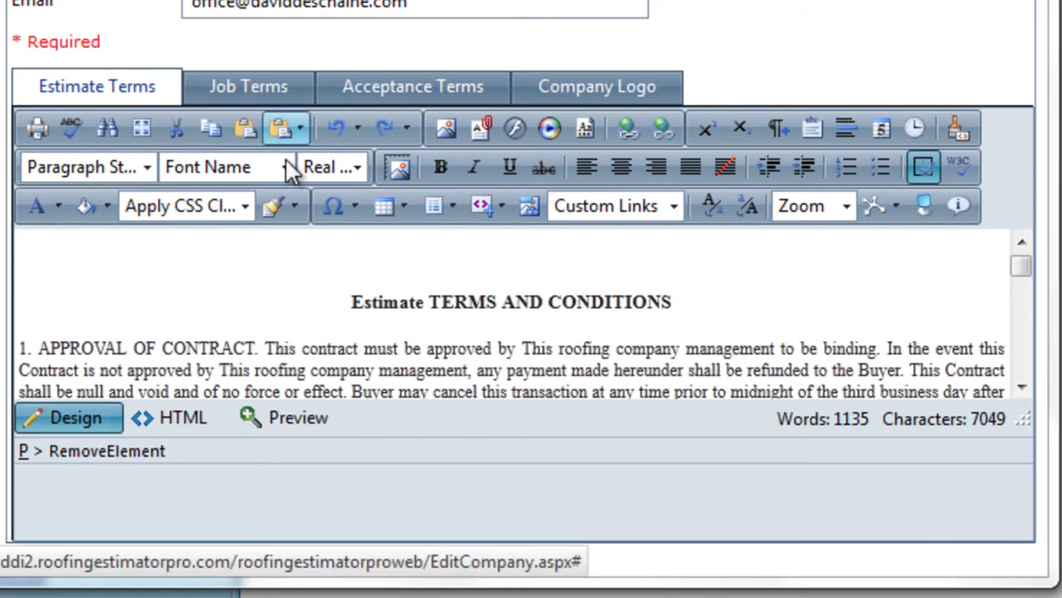
Expand the Estimate Terms editor to full window, scroll the terms, and return to the top
left_click(339, 349)
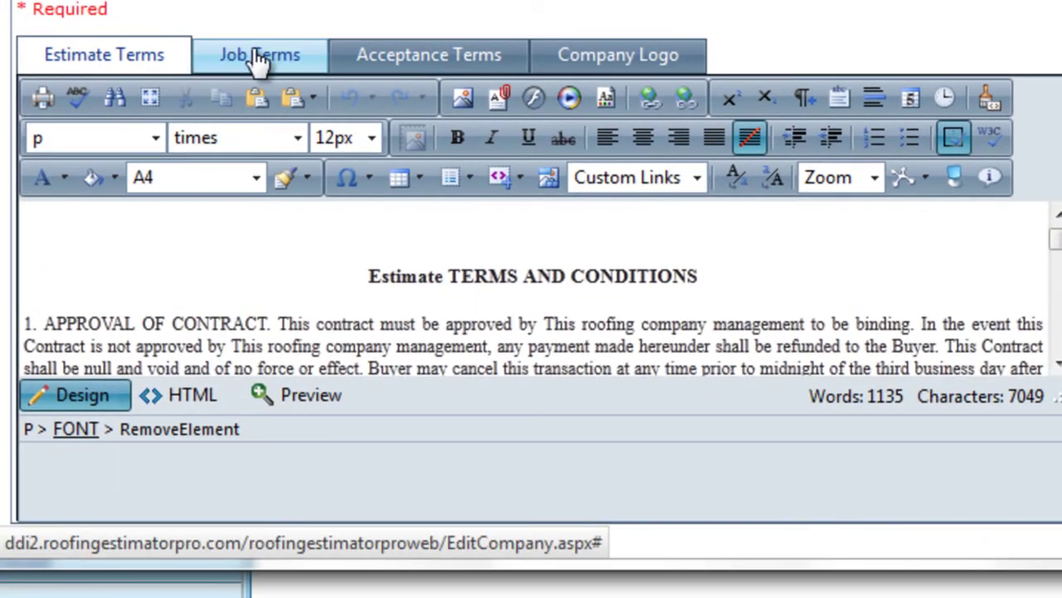
left_click(260, 61)
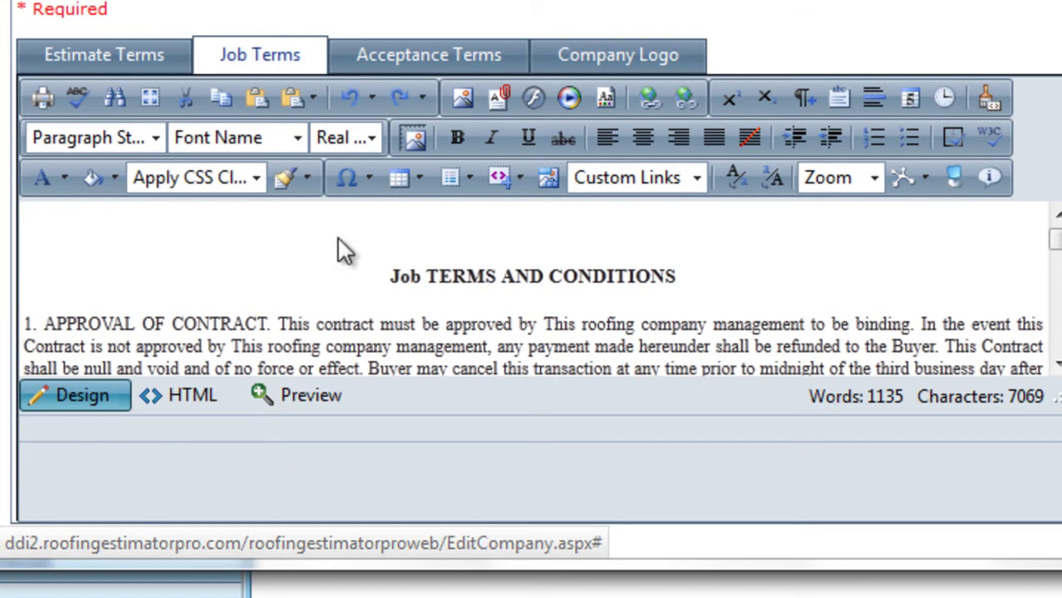
left_click(415, 66)
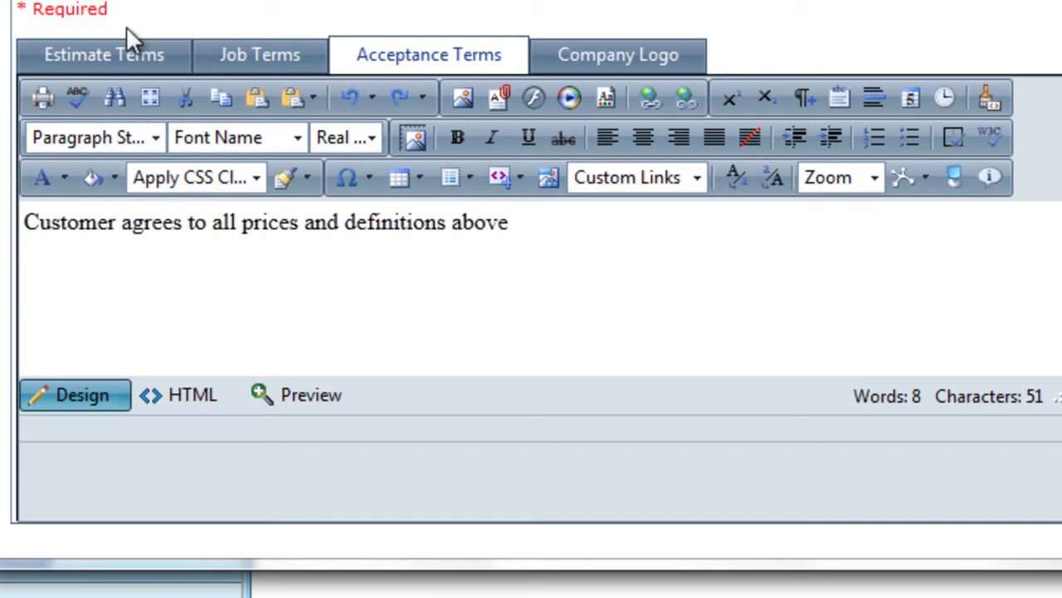
left_click(123, 57)
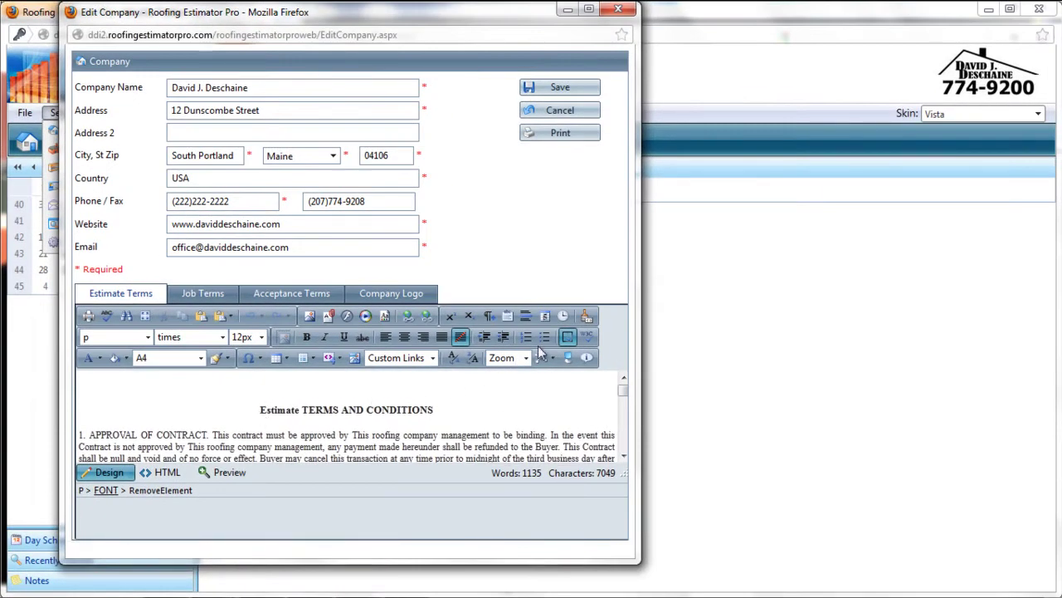
left_click(562, 357)
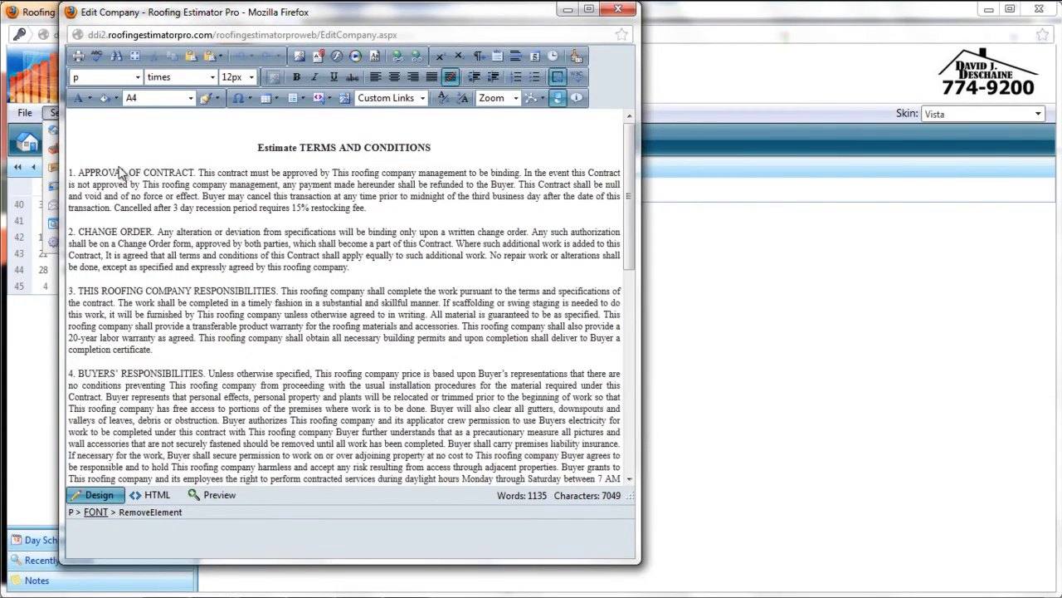
scroll(569, 418, "down", 15)
key("ctrl+Home")
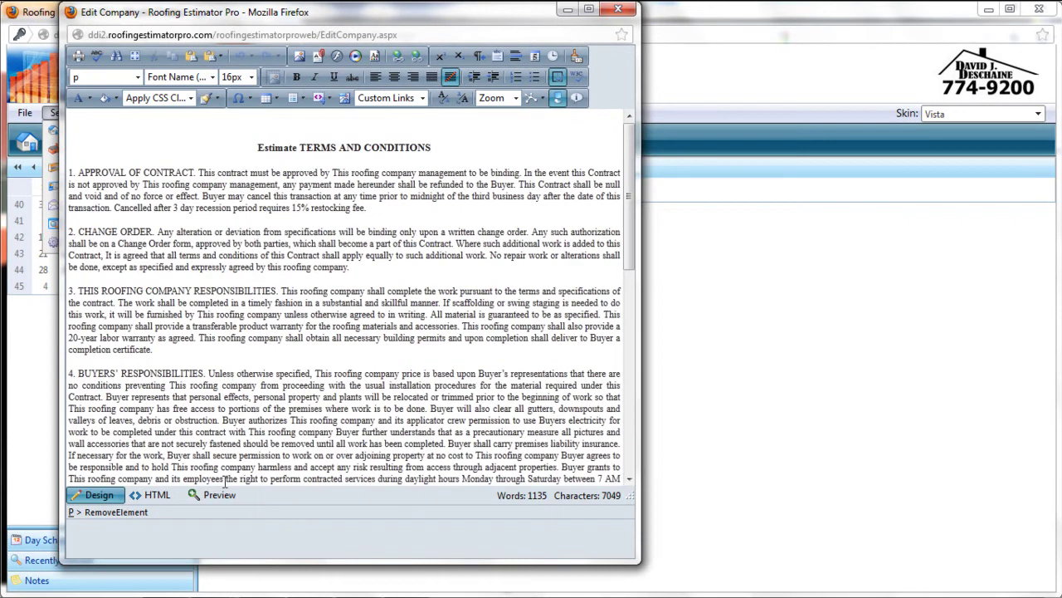
Show SampleEstimate.pdf from page 1 down to the page 2 signature area
mouse_move(246, 591)
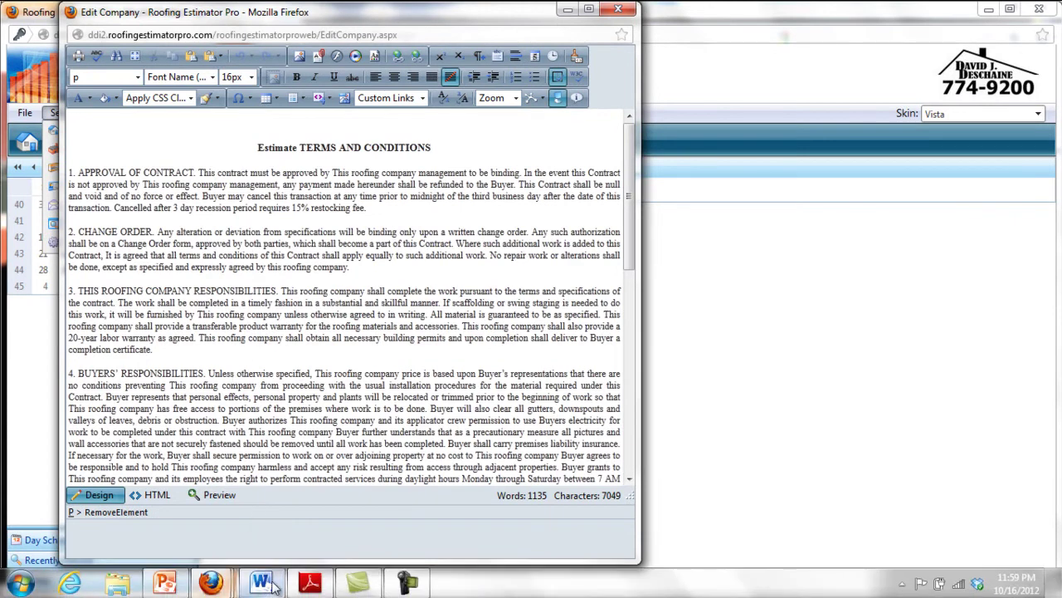
left_click(309, 584)
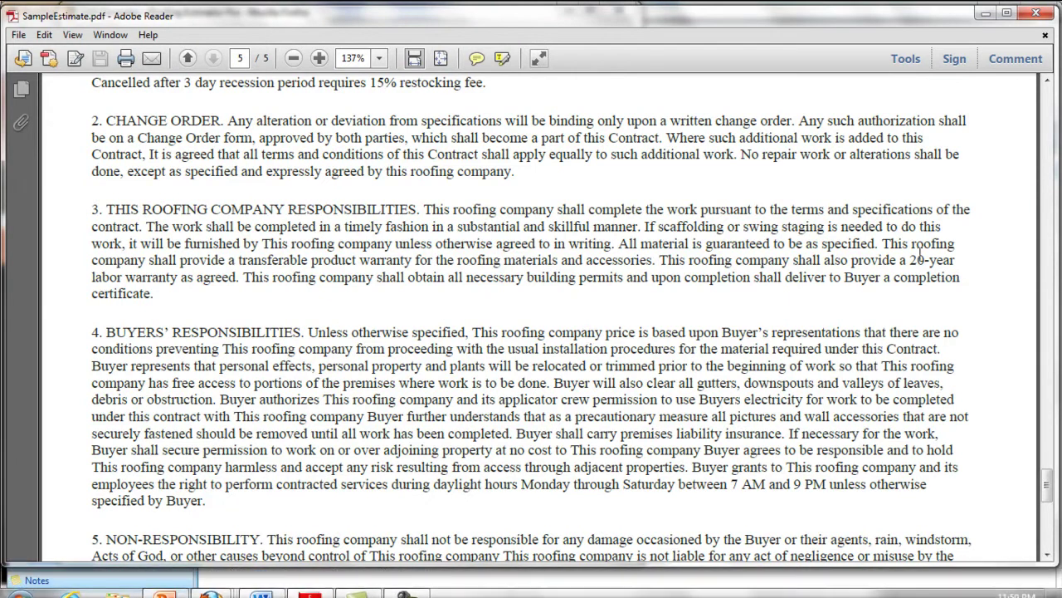
key("Home")
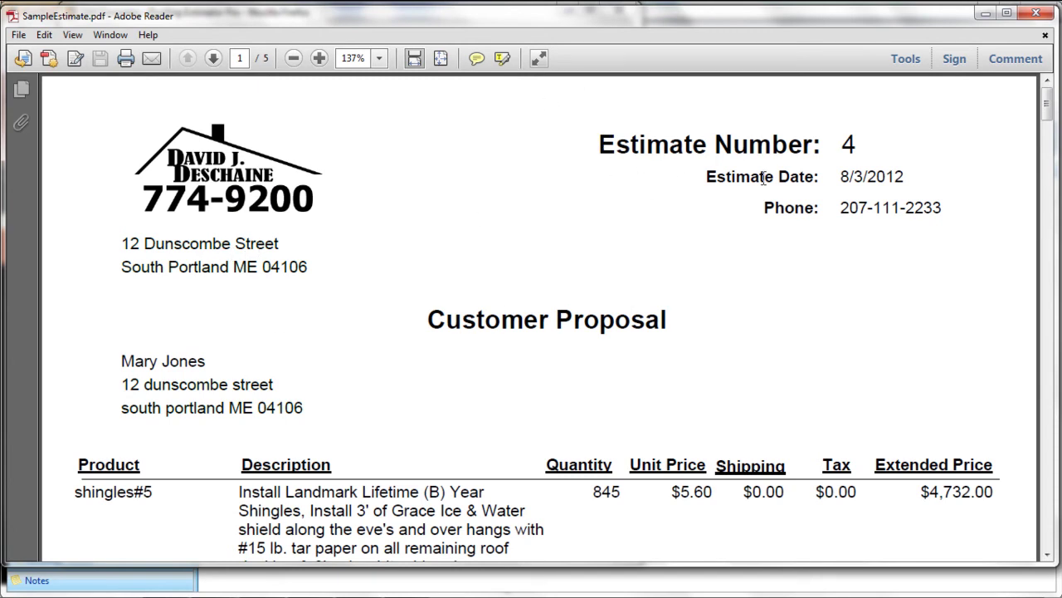
mouse_move(1050, 106)
left_mouse_down()
mouse_move(1026, 252)
mouse_move(1032, 232)
left_mouse_up()
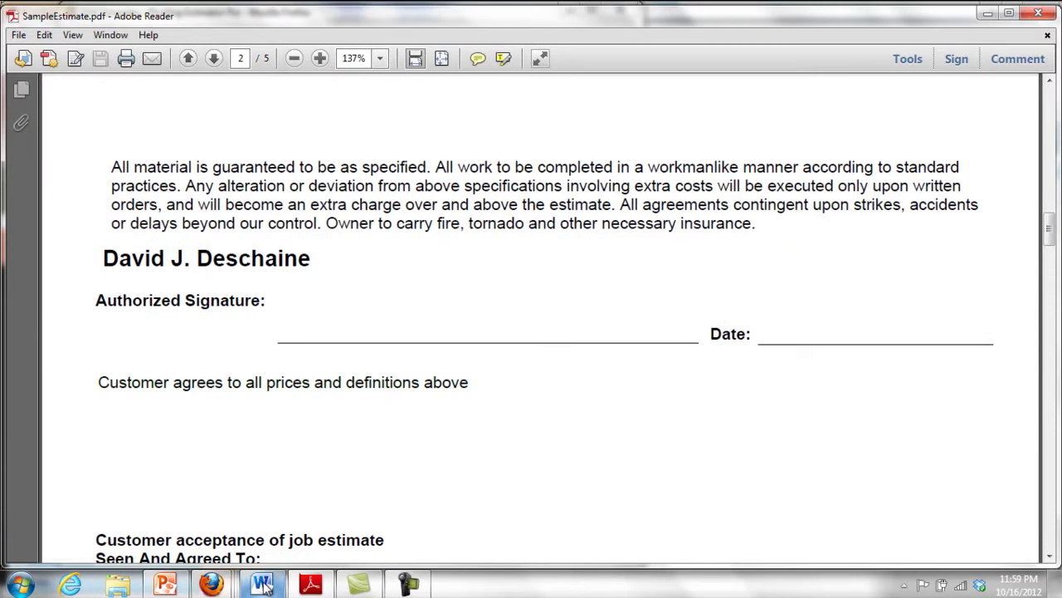
Restore the terms editor to normal size, select the Acceptance Terms line, and return to Estimate Terms
left_click(212, 585)
left_click(415, 500)
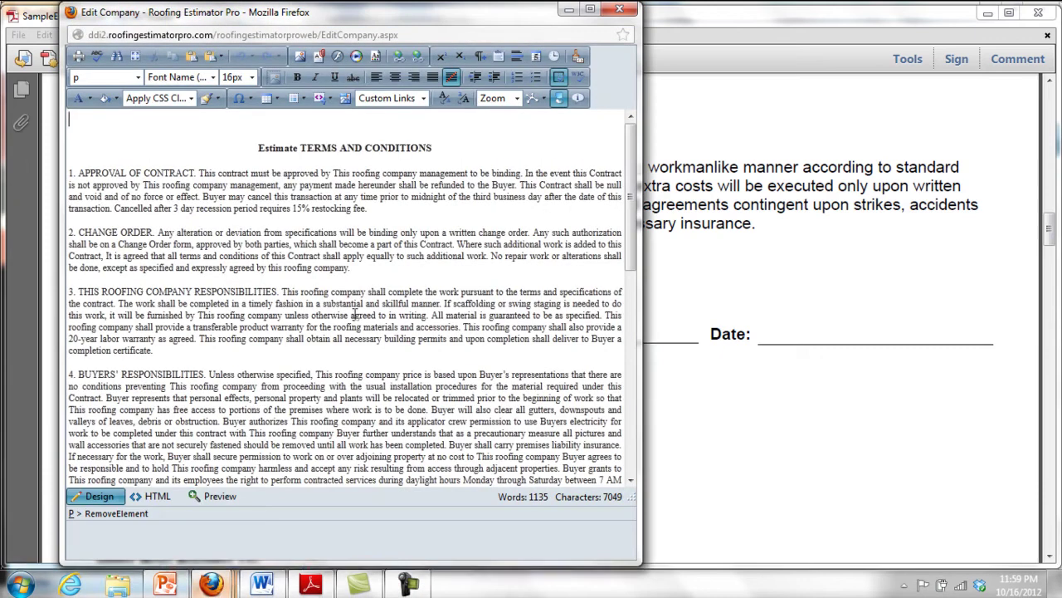
left_click(559, 103)
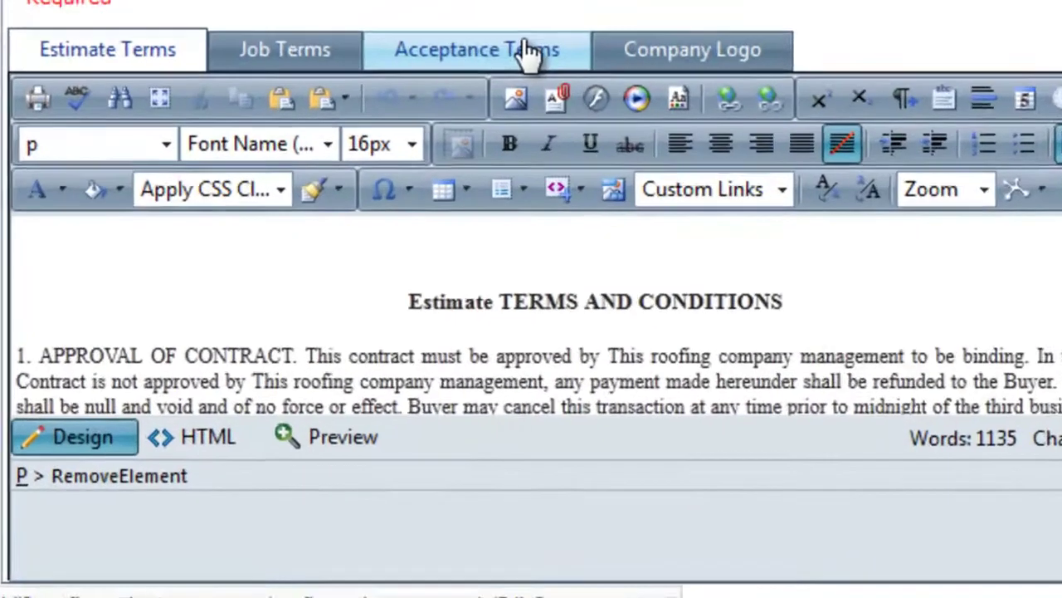
left_click(528, 53)
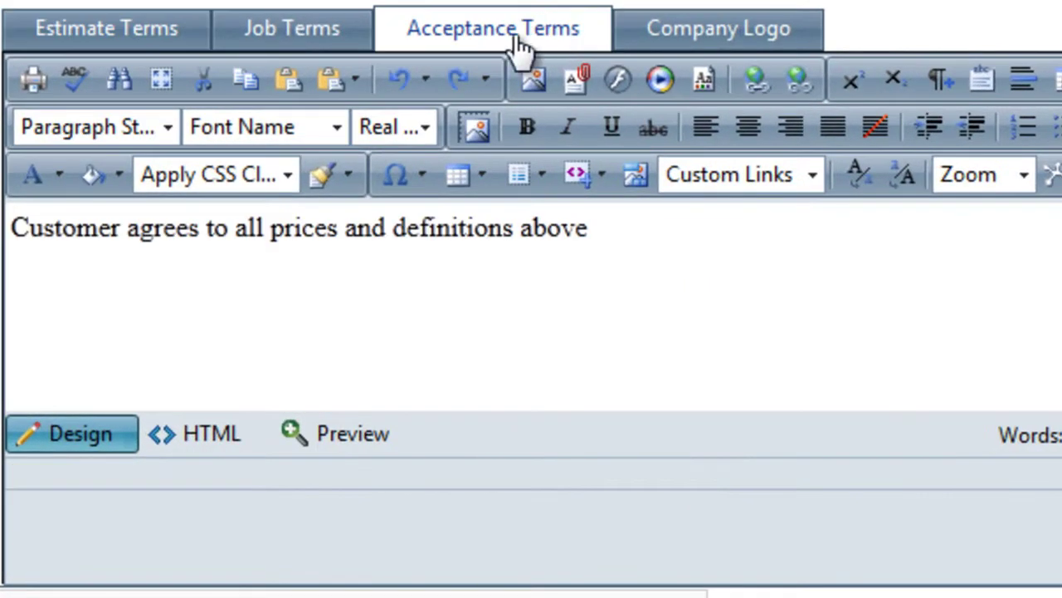
left_click(17, 236)
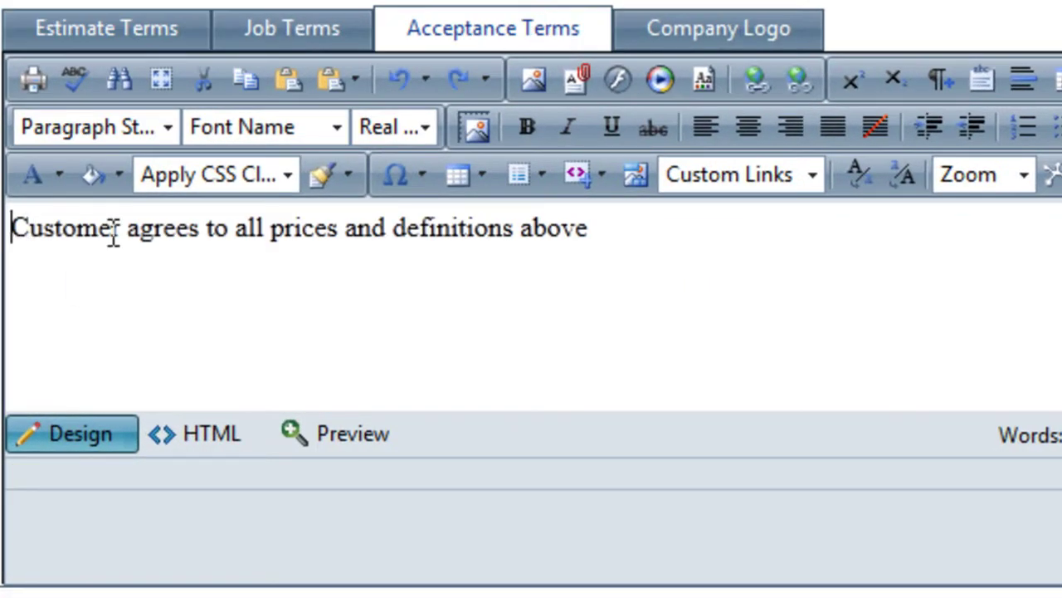
left_click_drag(114, 233, 619, 265)
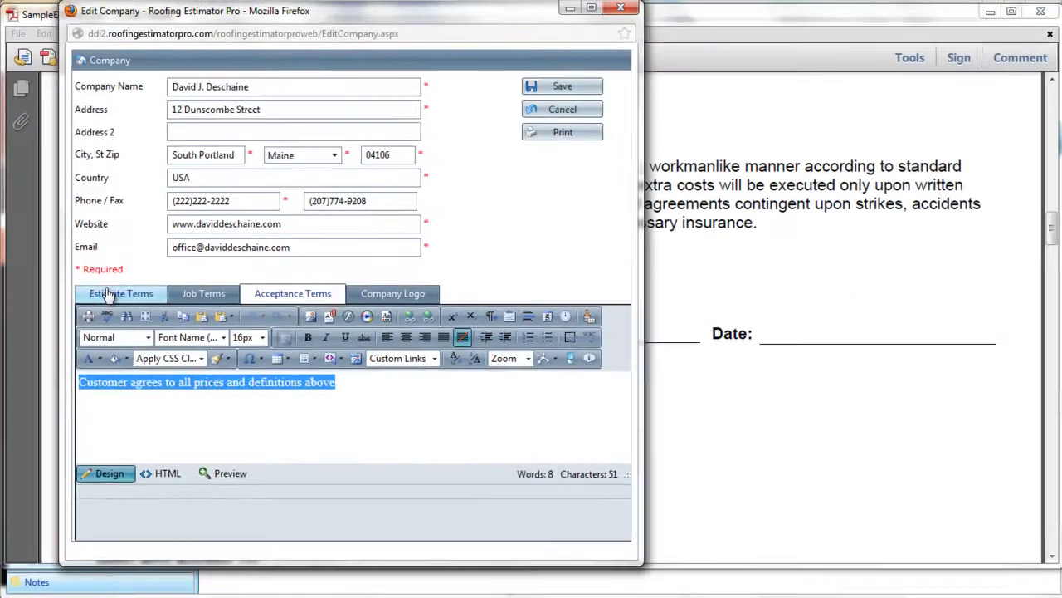
left_click(106, 28)
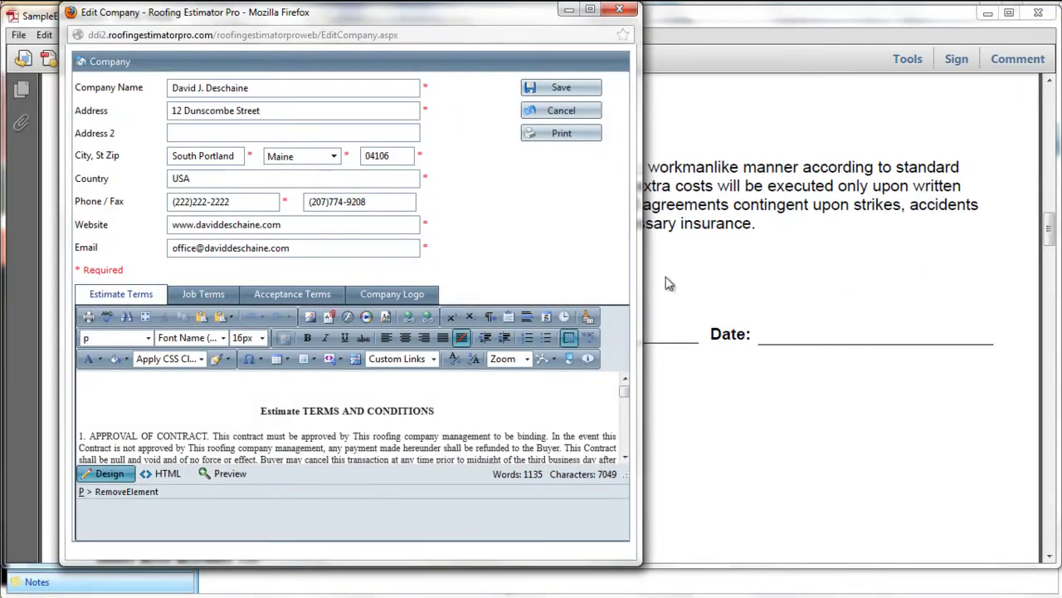
Scroll SampleEstimate.pdf to the page 5 terms through clause 9, Miscellaneous Provisions
left_click(669, 283)
mouse_move(1050, 225)
left_mouse_down()
mouse_move(1047, 298)
mouse_move(1010, 451)
mouse_move(1013, 498)
left_mouse_up()
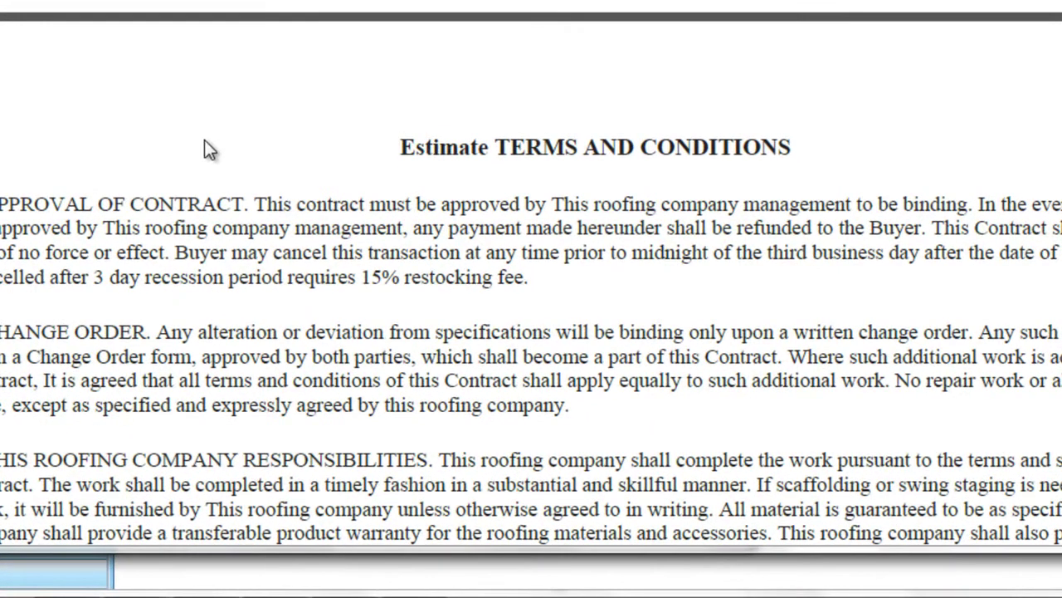
left_click_drag(1013, 498, 1047, 528)
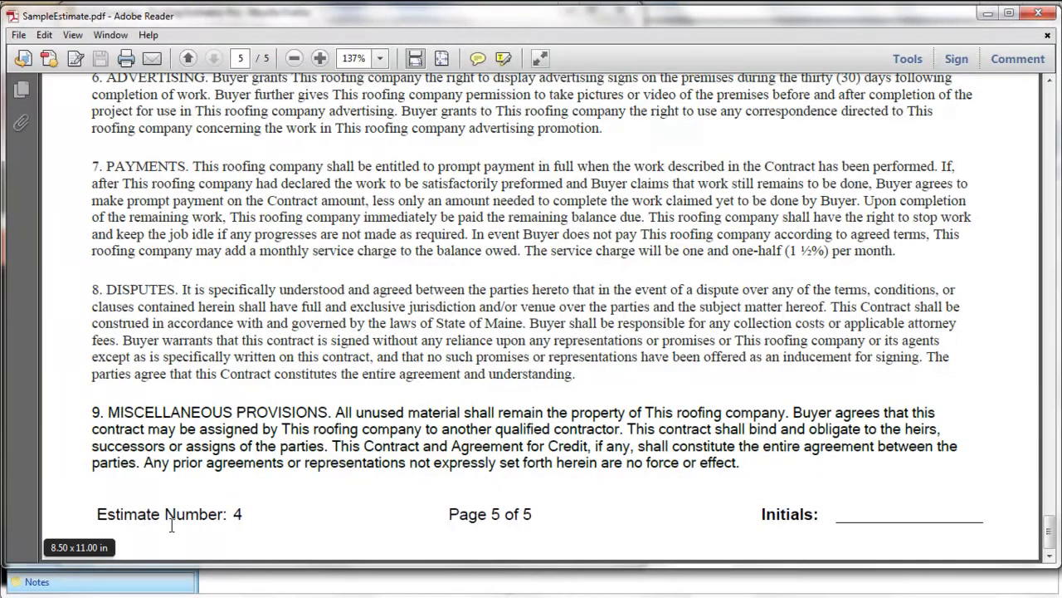
Bring the Edit Company window back in front of Adobe Reader
mouse_move(212, 584)
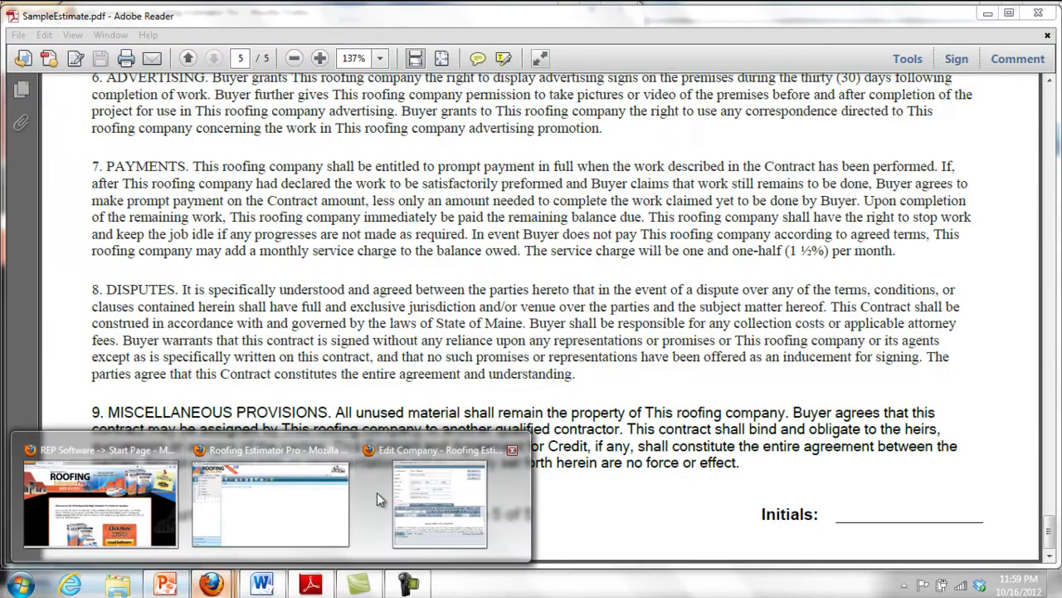
left_click(440, 471)
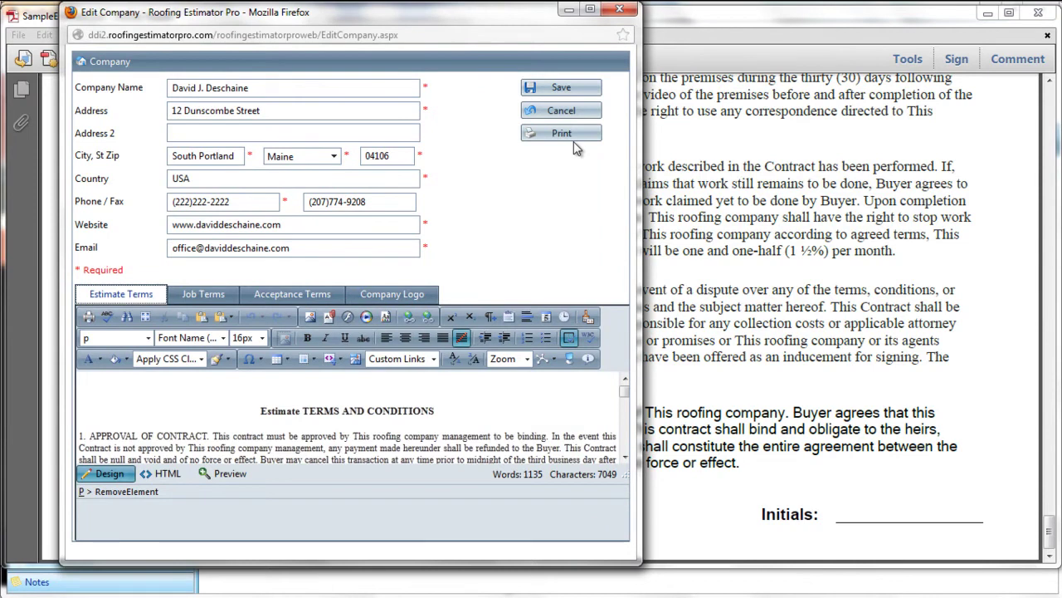
Close the Edit Company window and open the Users list of five accounts
left_click(618, 11)
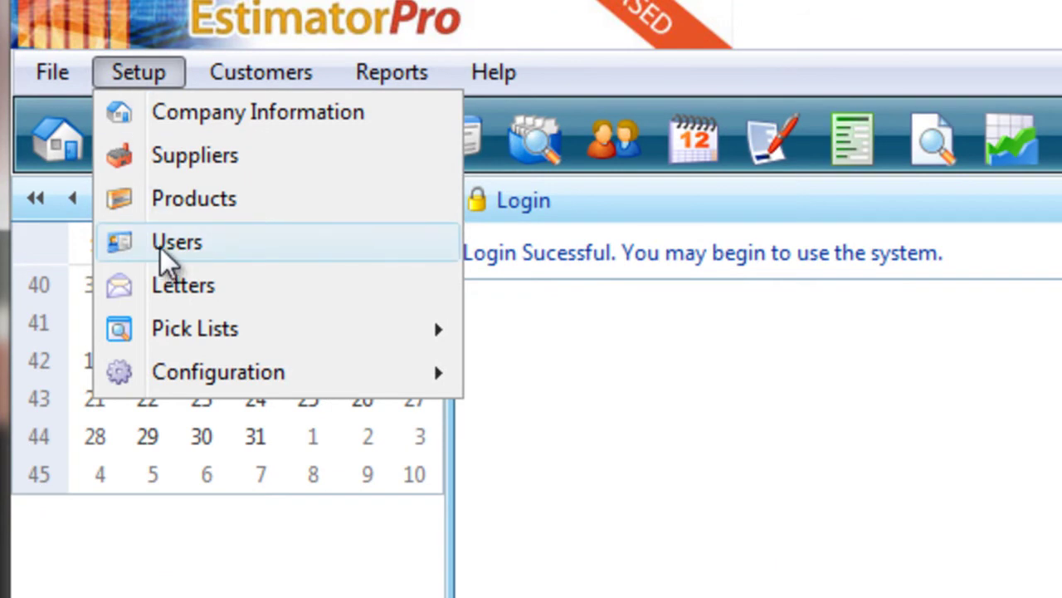
left_click(884, 525)
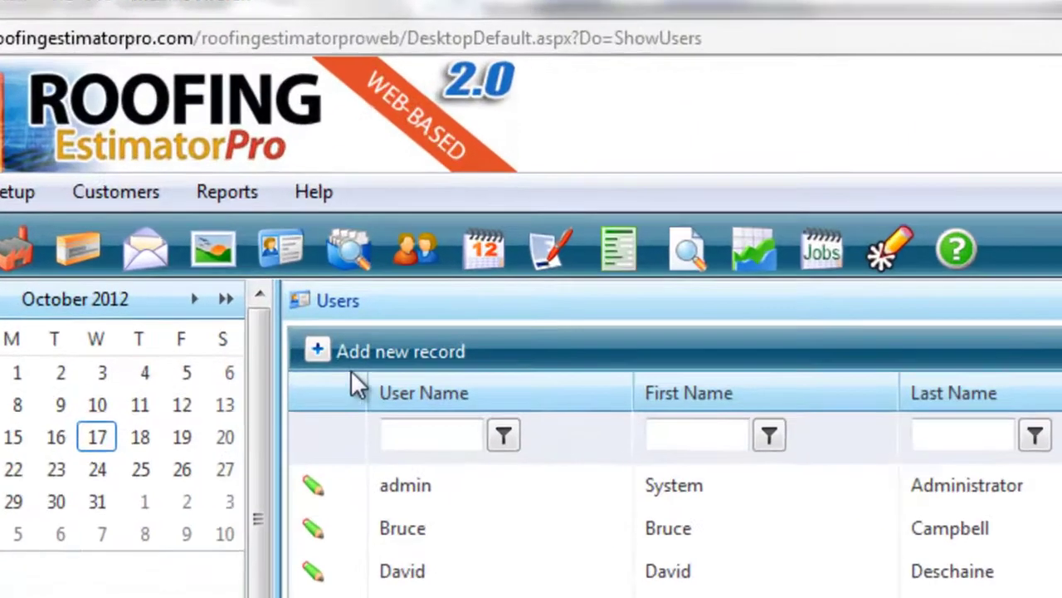
Create a new salesman user record with the Basic User role and save it
left_click(246, 196)
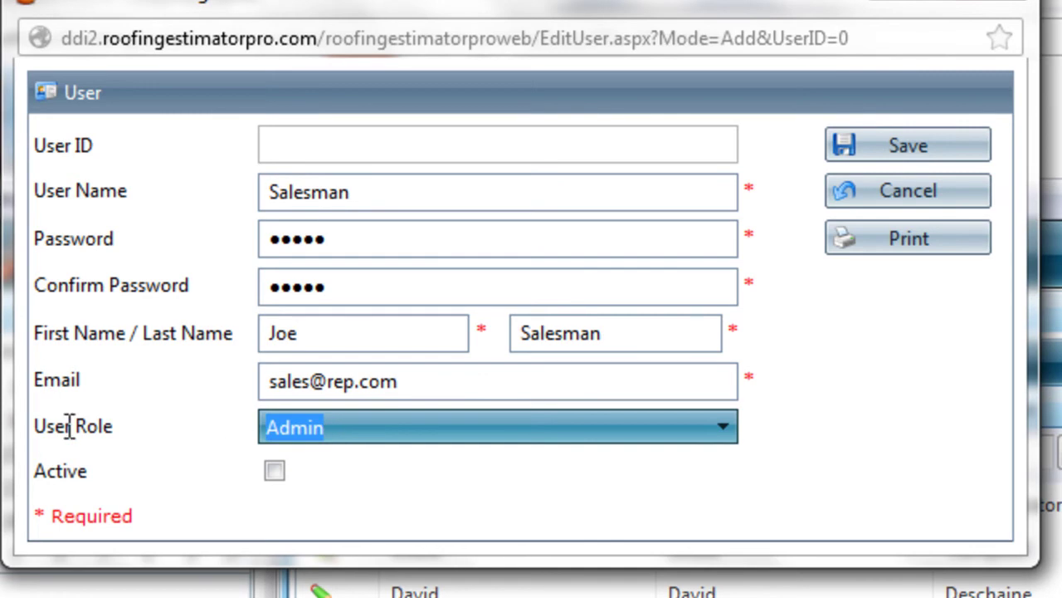
left_click(314, 428)
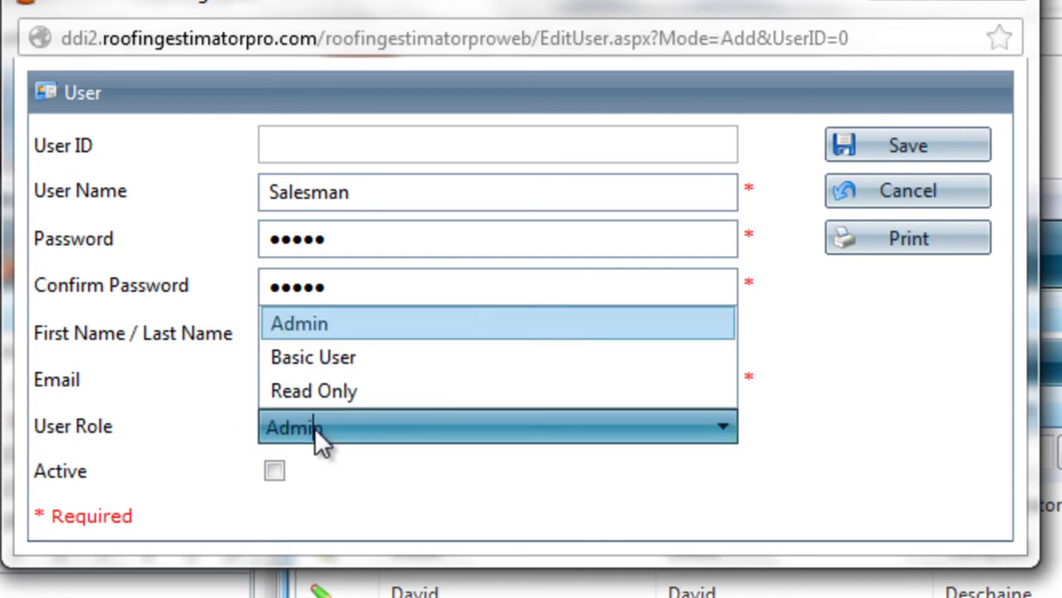
left_click(314, 428)
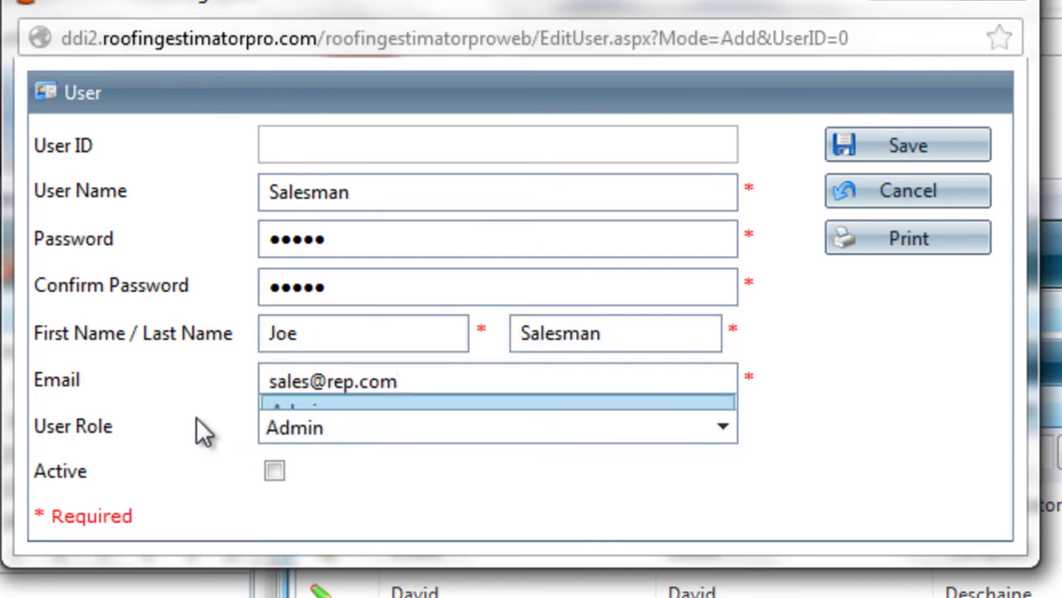
left_click(299, 427)
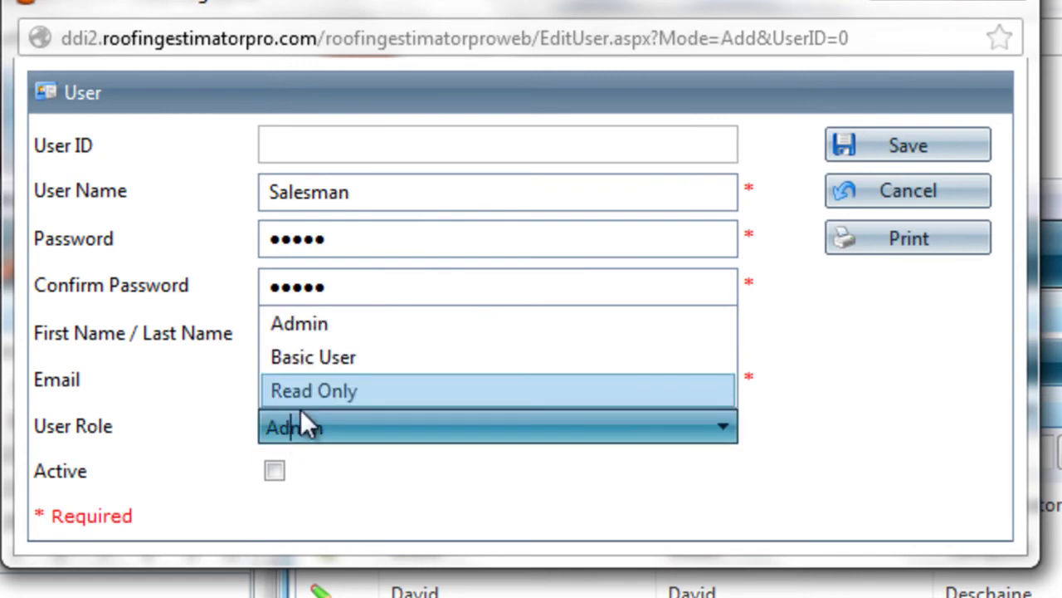
left_click(342, 364)
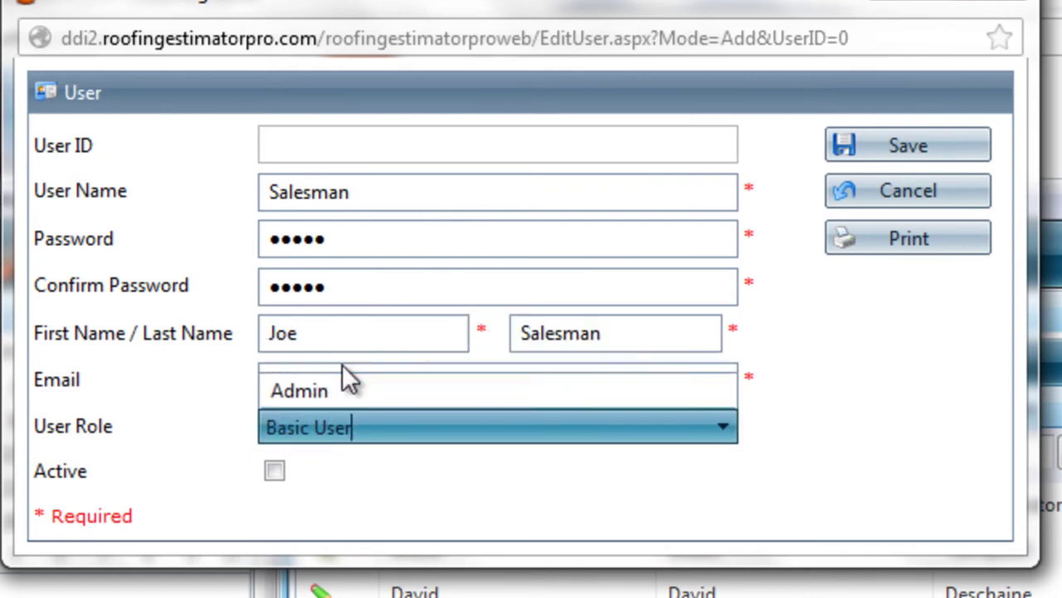
left_click(373, 453)
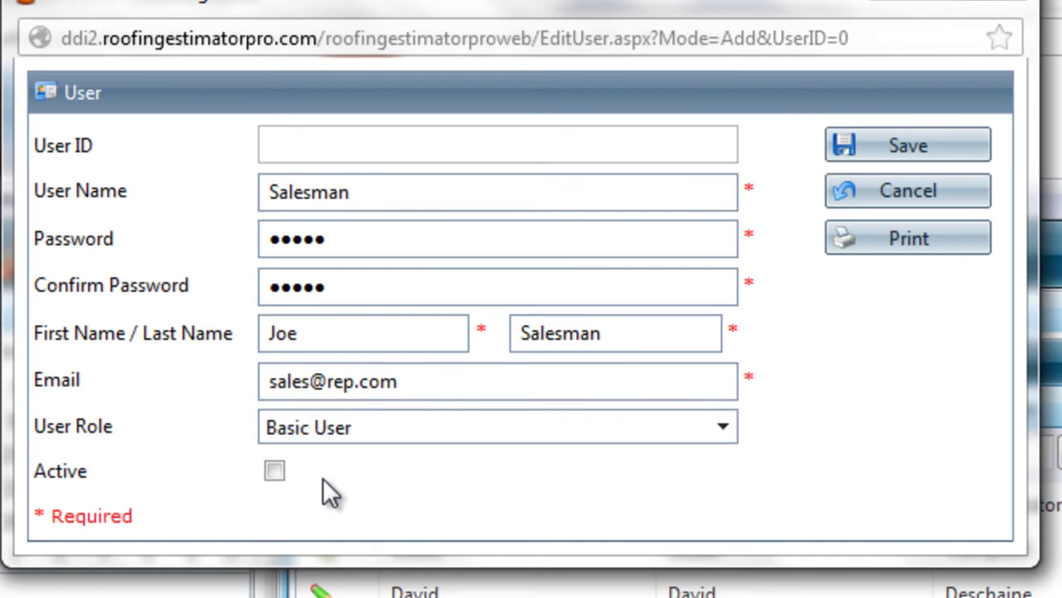
left_click(858, 150)
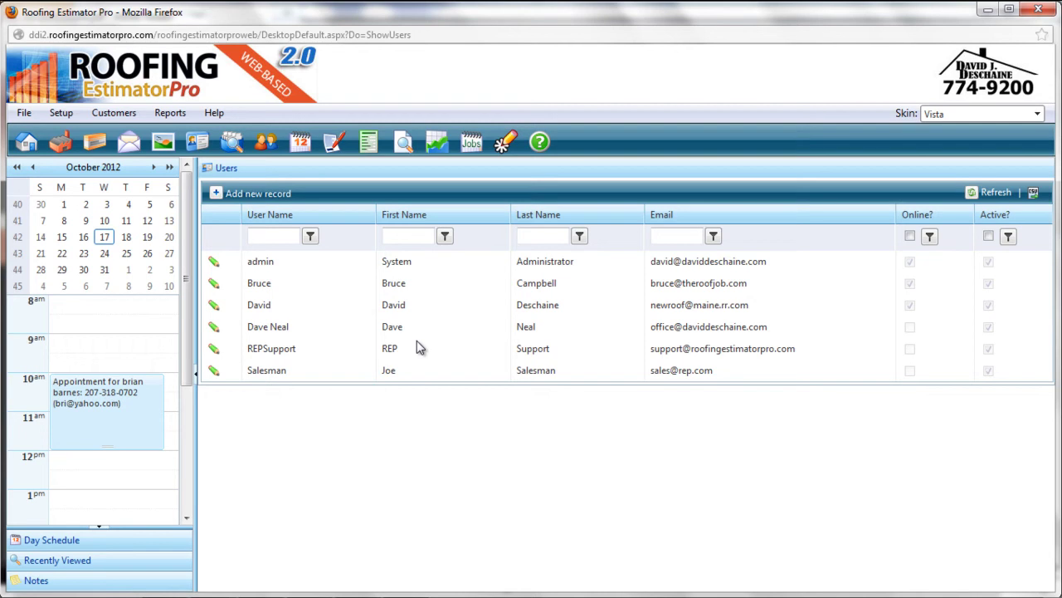
Open the Setup menu's Pick Lists submenu
left_click(57, 113)
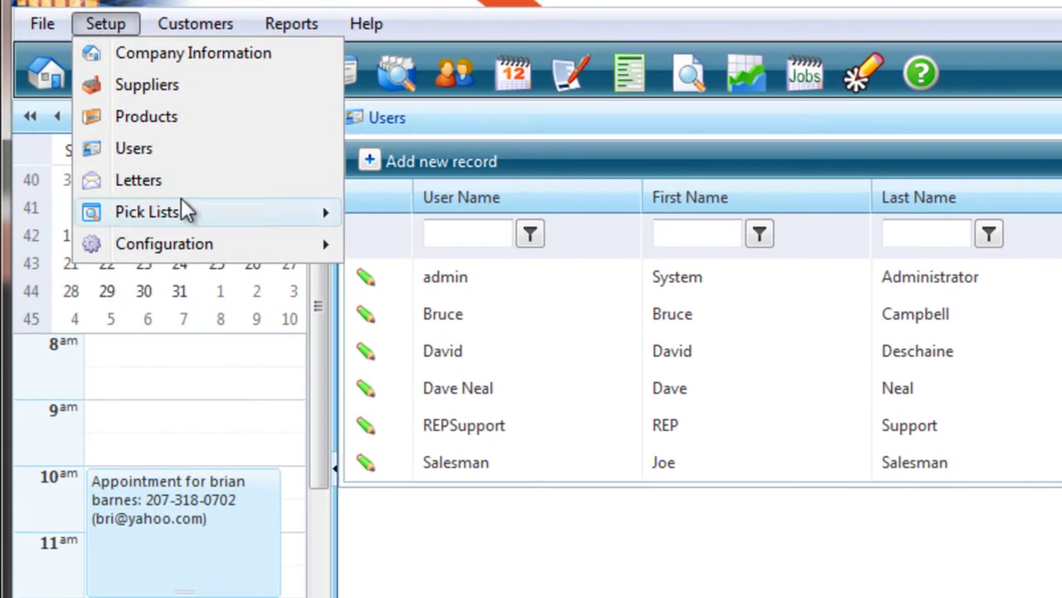
mouse_move(148, 213)
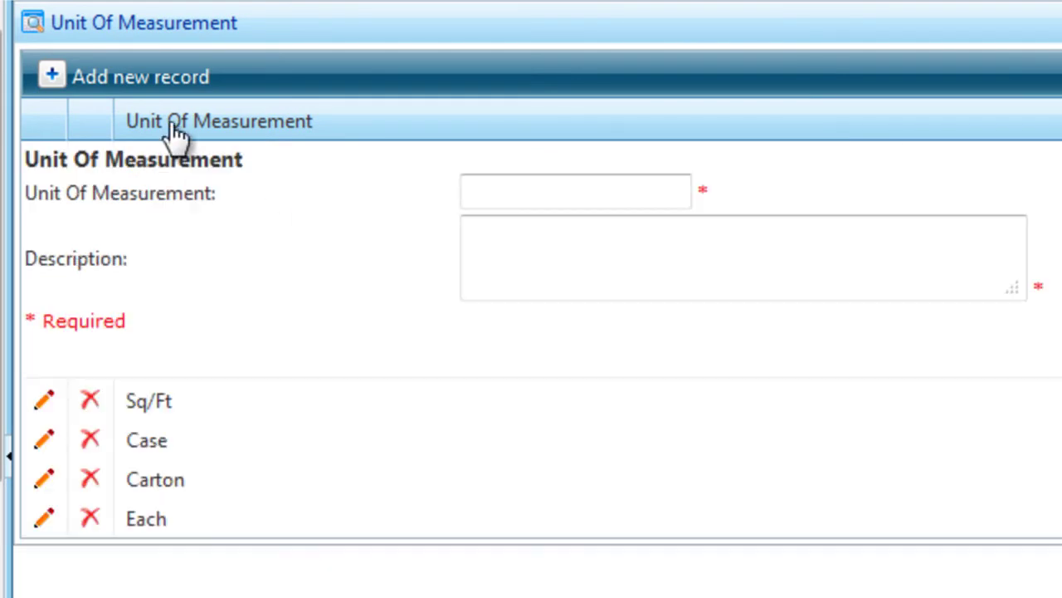
Add the unit 'Linear Foot' with description 'Per Linear Foot'
left_click(523, 195)
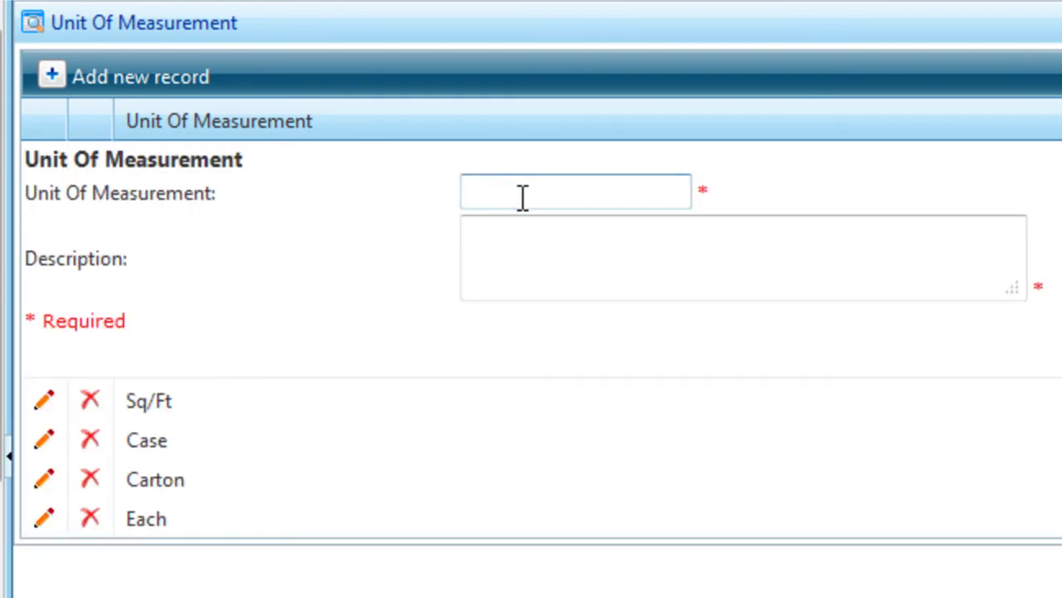
type("Linear Foot")
key("Tab")
type("Per Linear Foot")
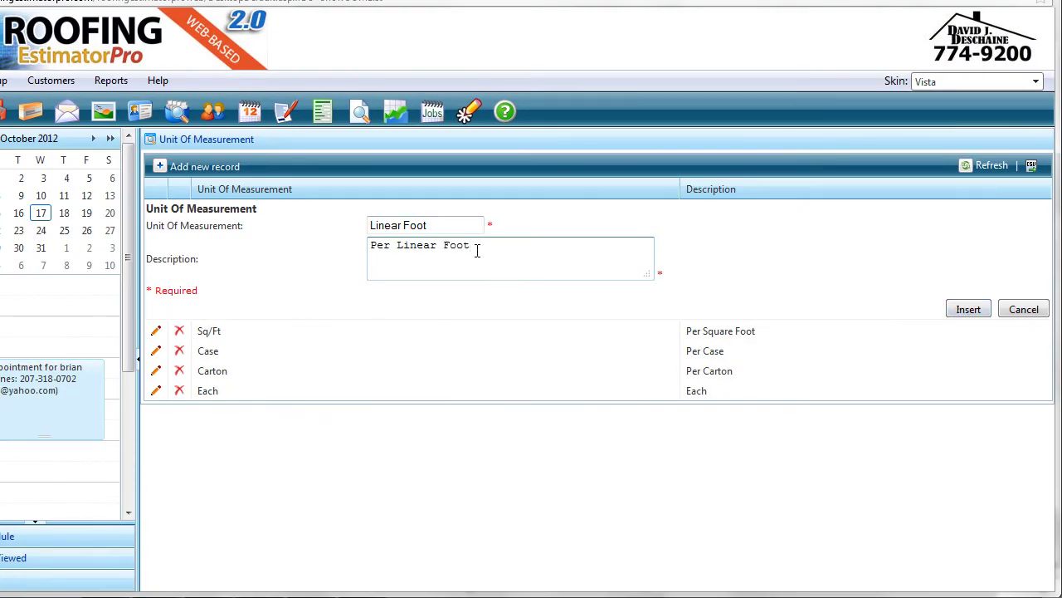
left_click(965, 310)
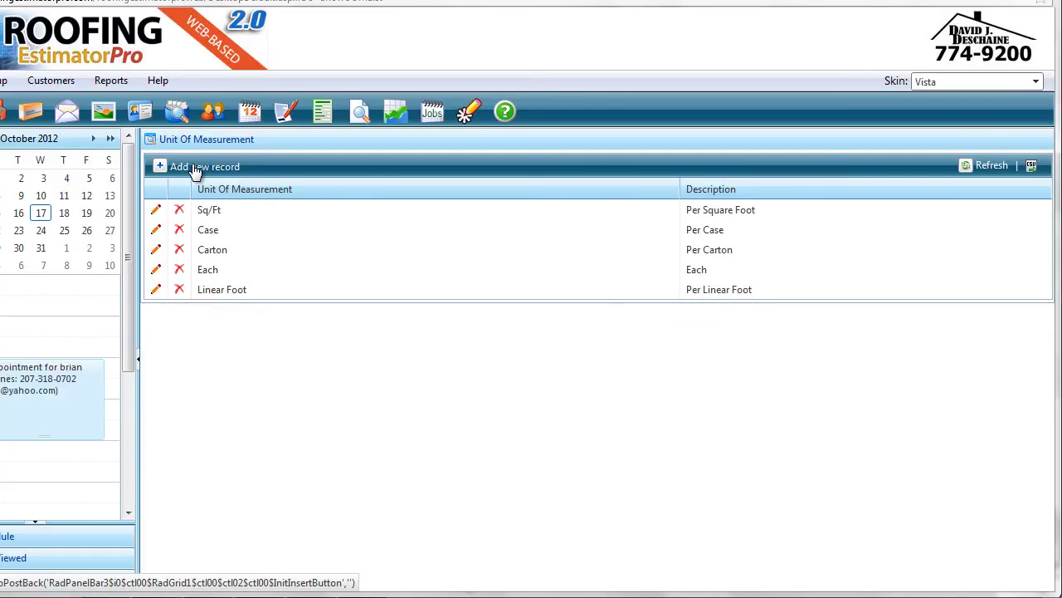
Add another unit named 'Per Roll' with description 'Per Roll'
left_click(195, 168)
left_click(382, 225)
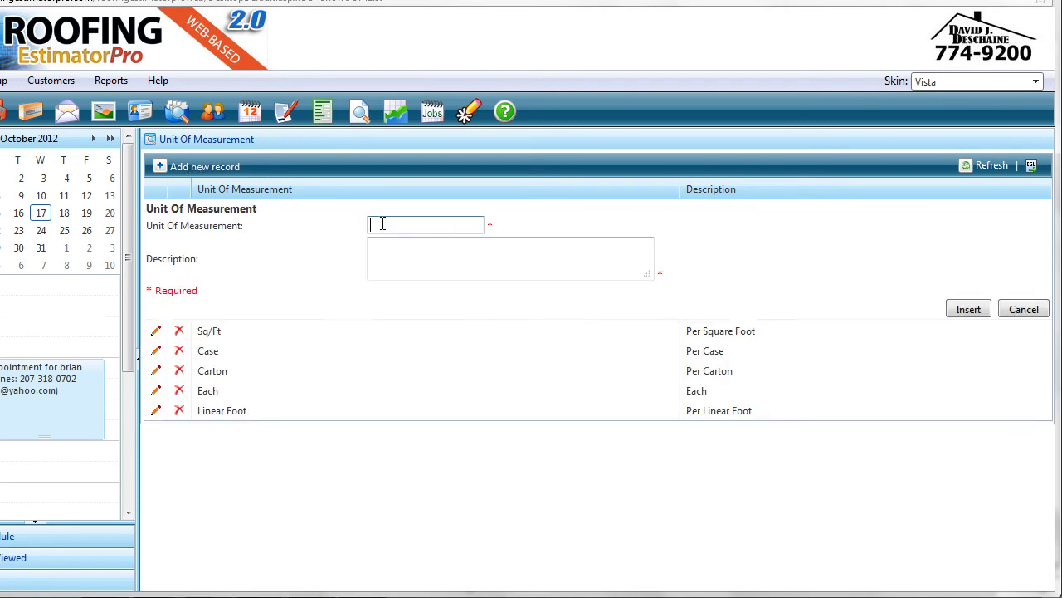
type("Per Roll")
key("Tab")
type("Per ")
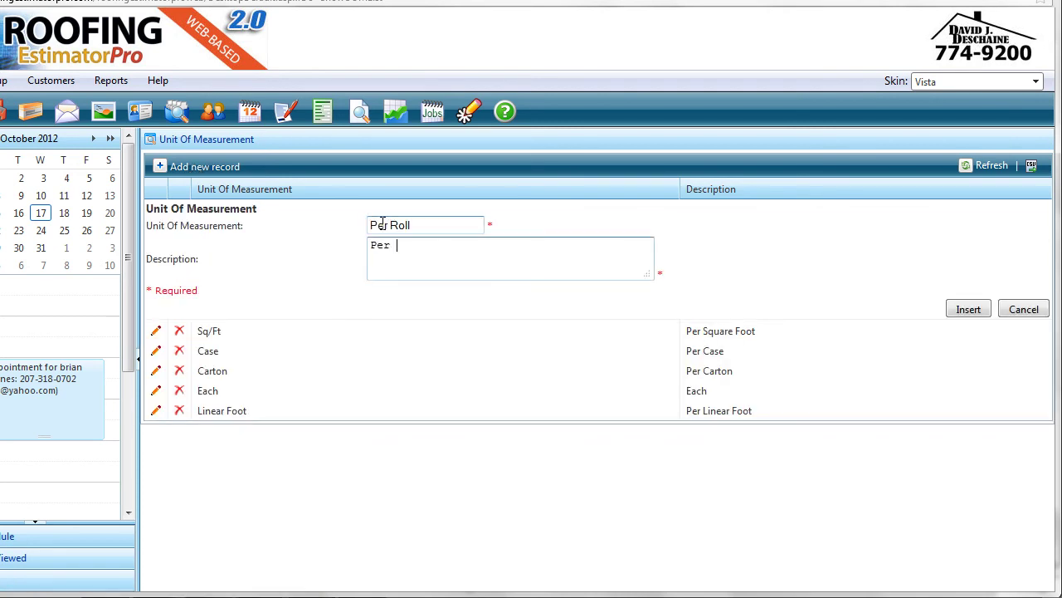
type("Roll")
left_click(962, 311)
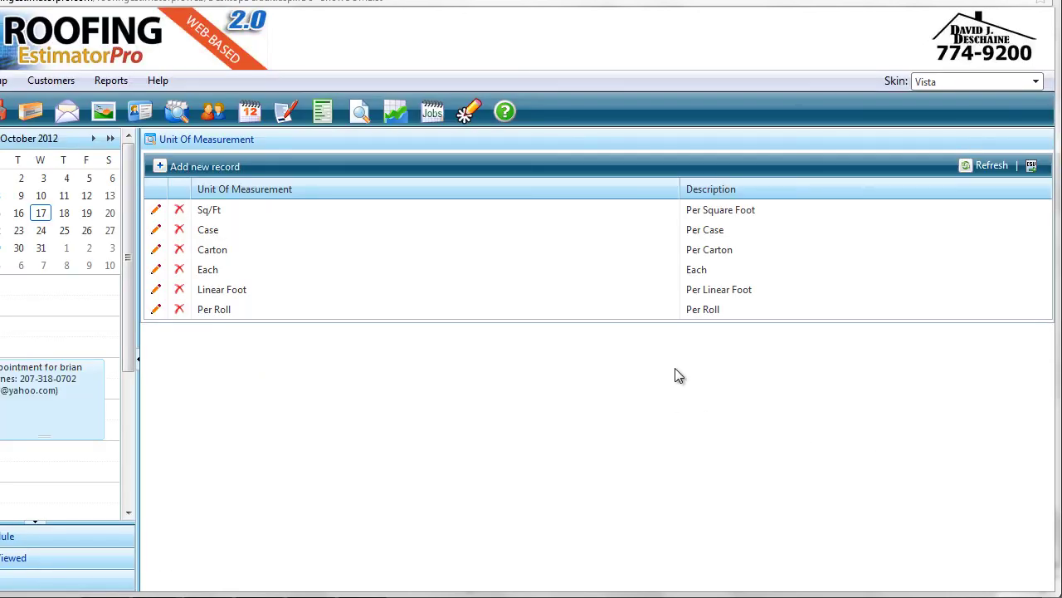
Edit the 09/11/2011 estimate and show its Estimate Items, cancelling the new-item form
left_click(284, 114)
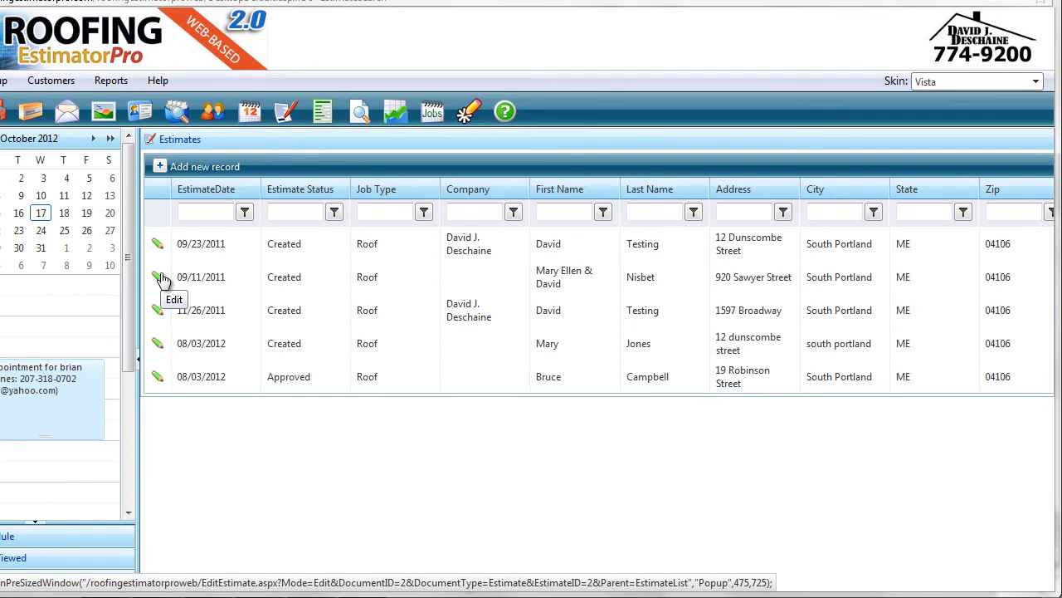
left_click(160, 278)
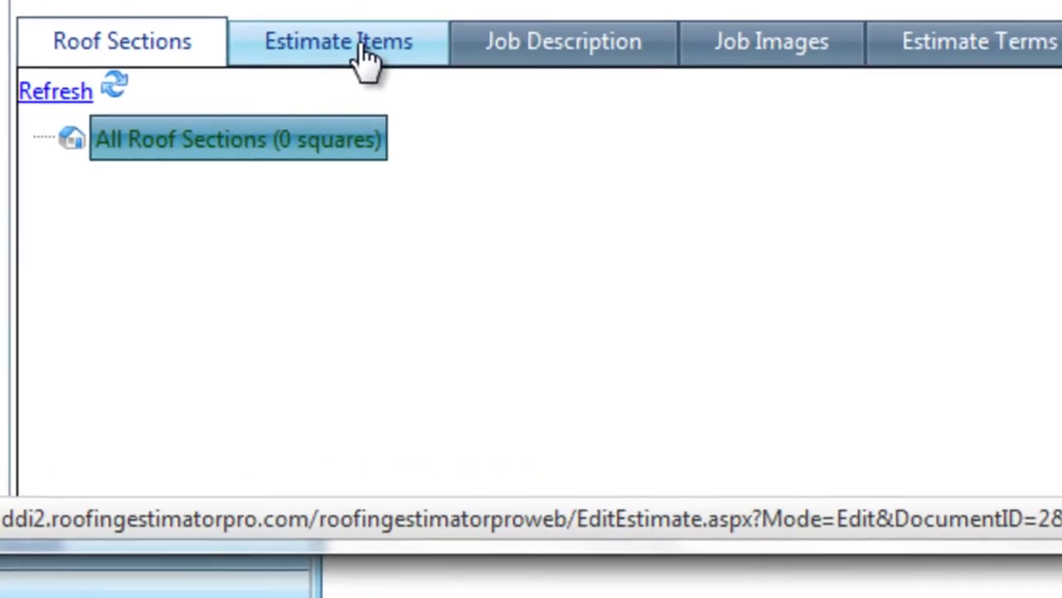
left_click(365, 58)
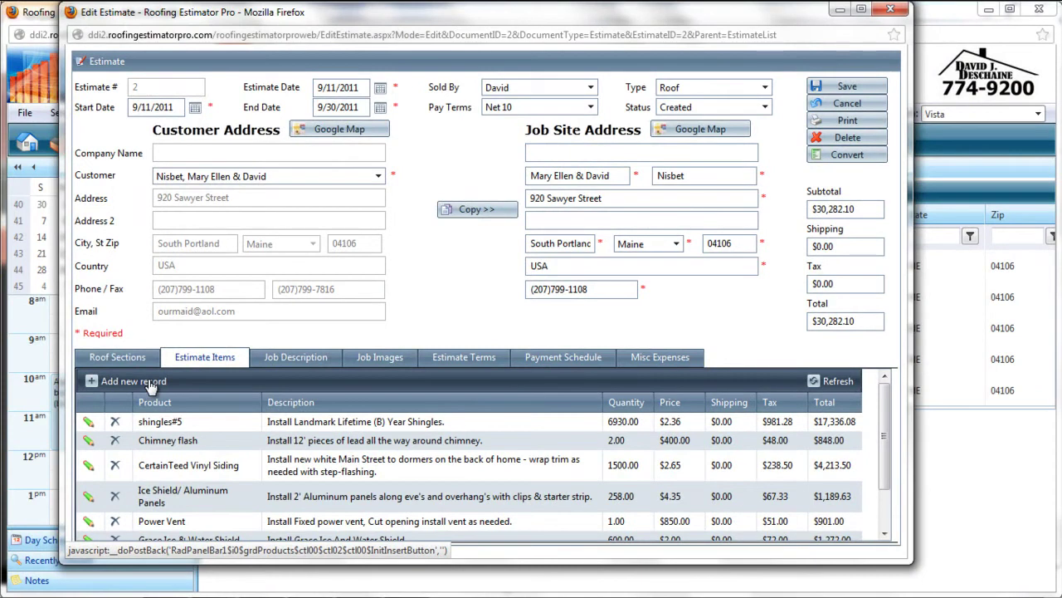
left_click(152, 388)
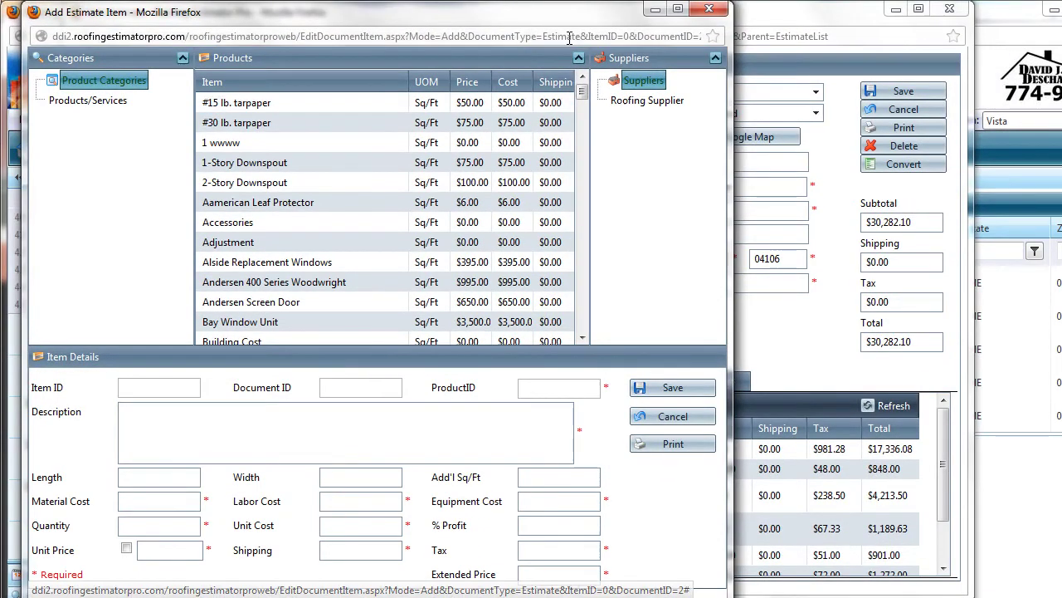
left_click(709, 8)
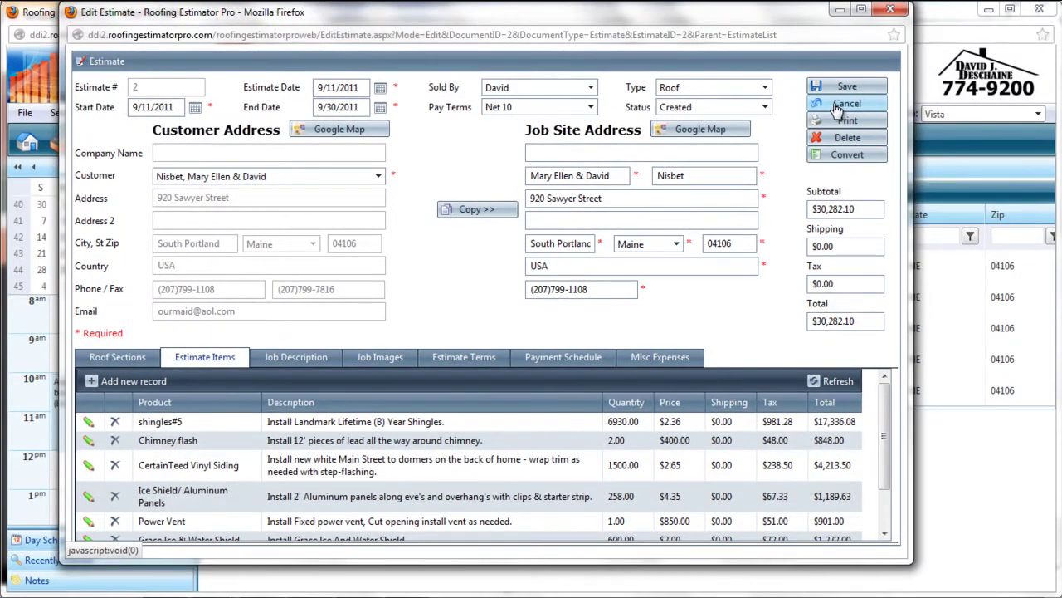
Cancel the Edit Estimate window and go to Setup > Pick Lists > Product Categories
left_click(843, 106)
mouse_move(71, 126)
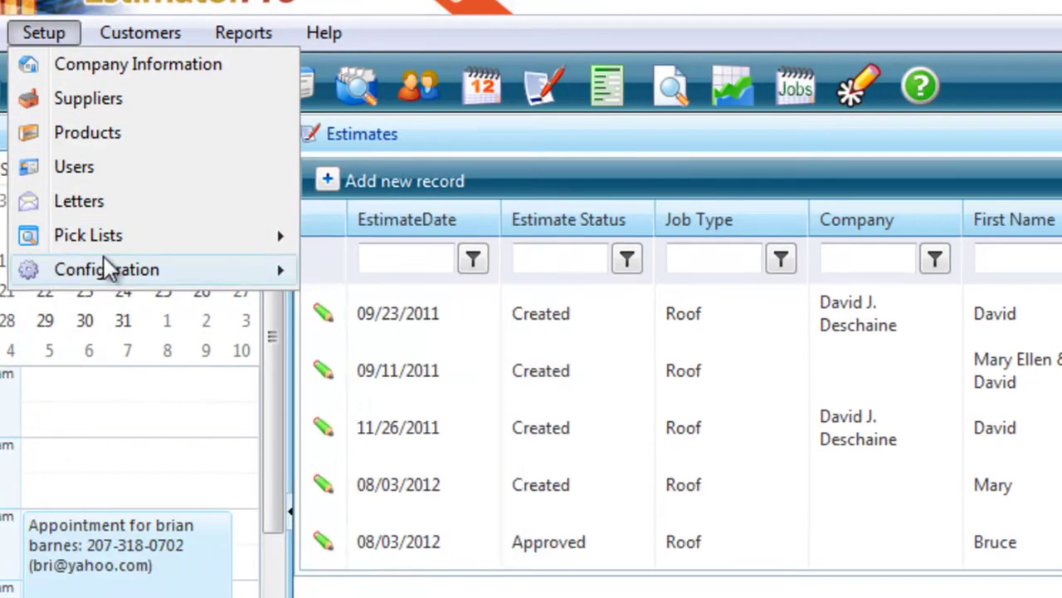
mouse_move(185, 226)
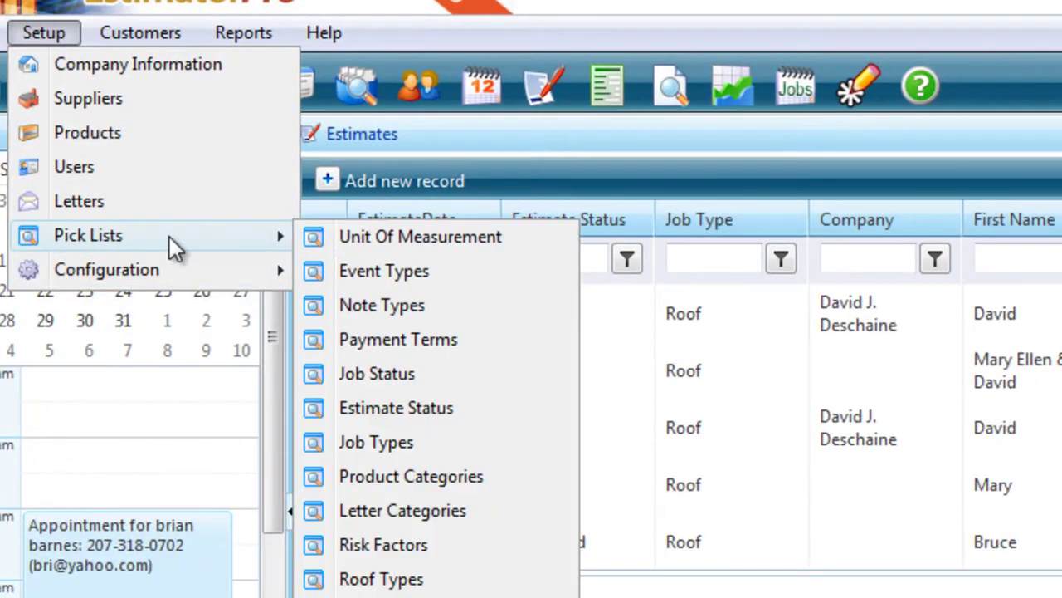
left_click(402, 471)
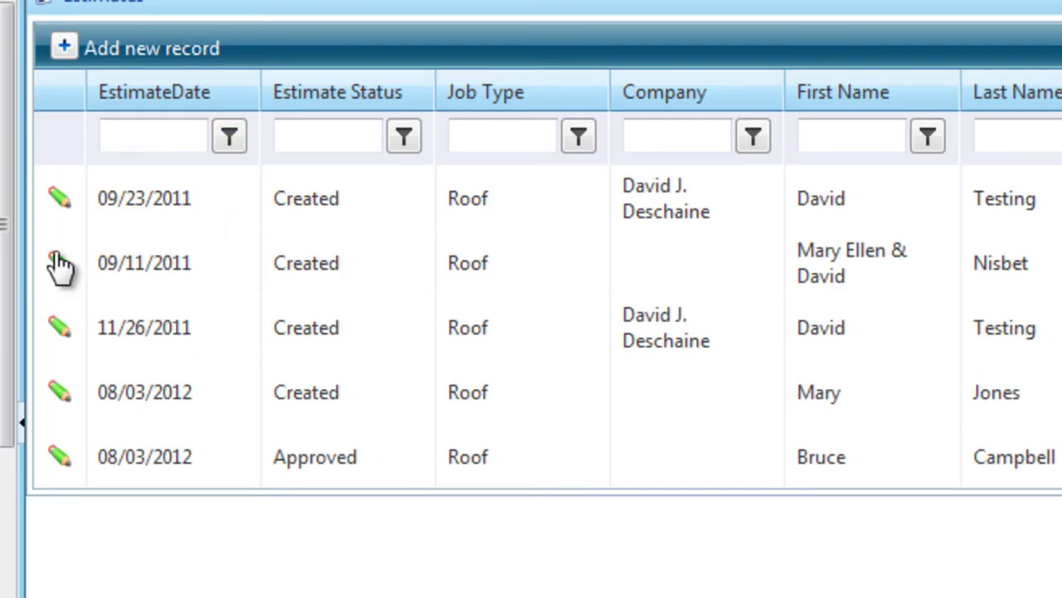
left_click(60, 265)
left_click(69, 349)
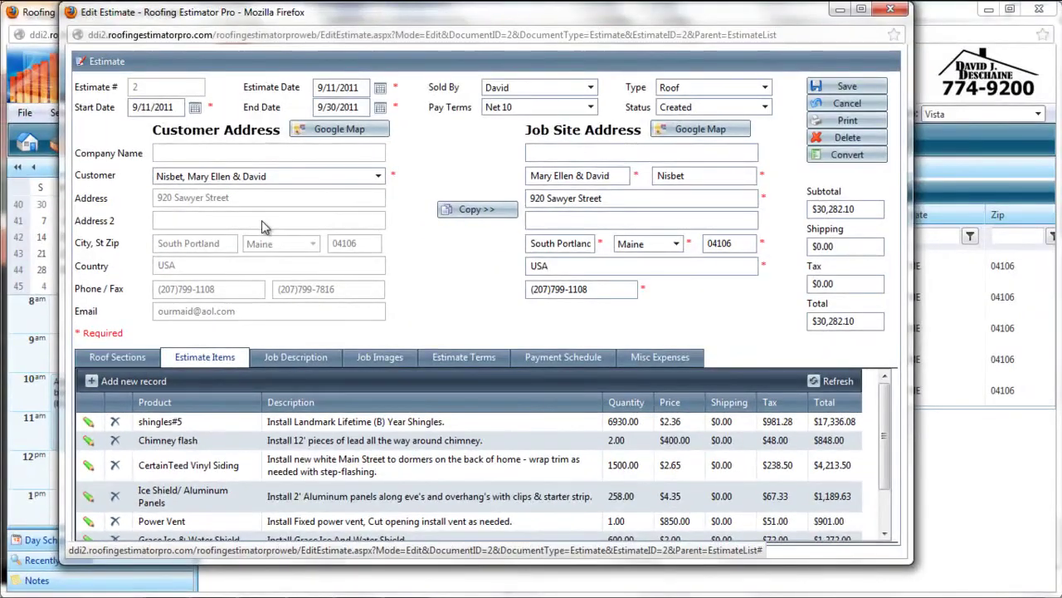
left_click(124, 283)
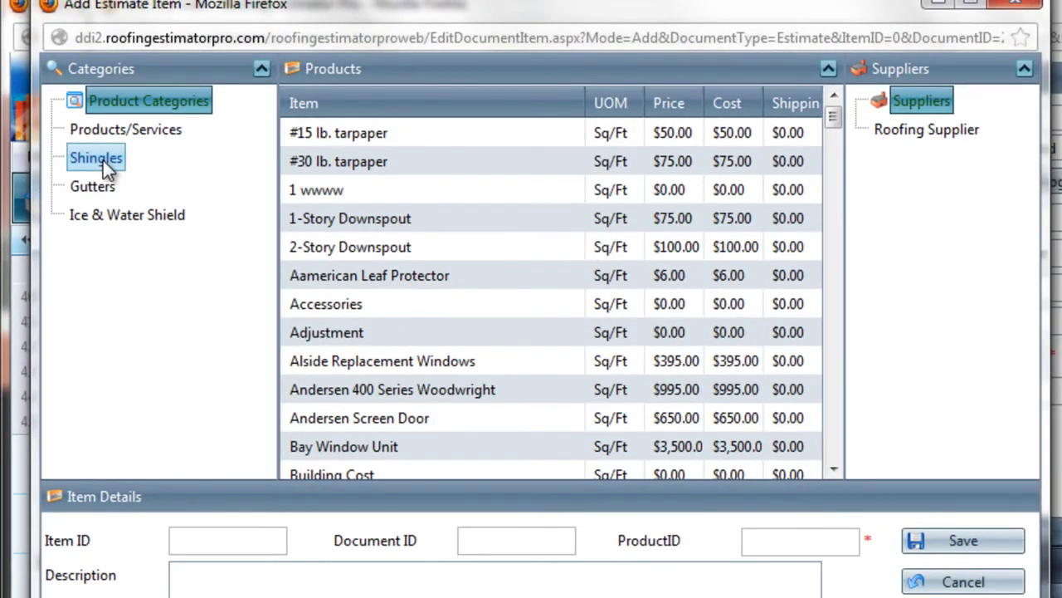
left_click(103, 160)
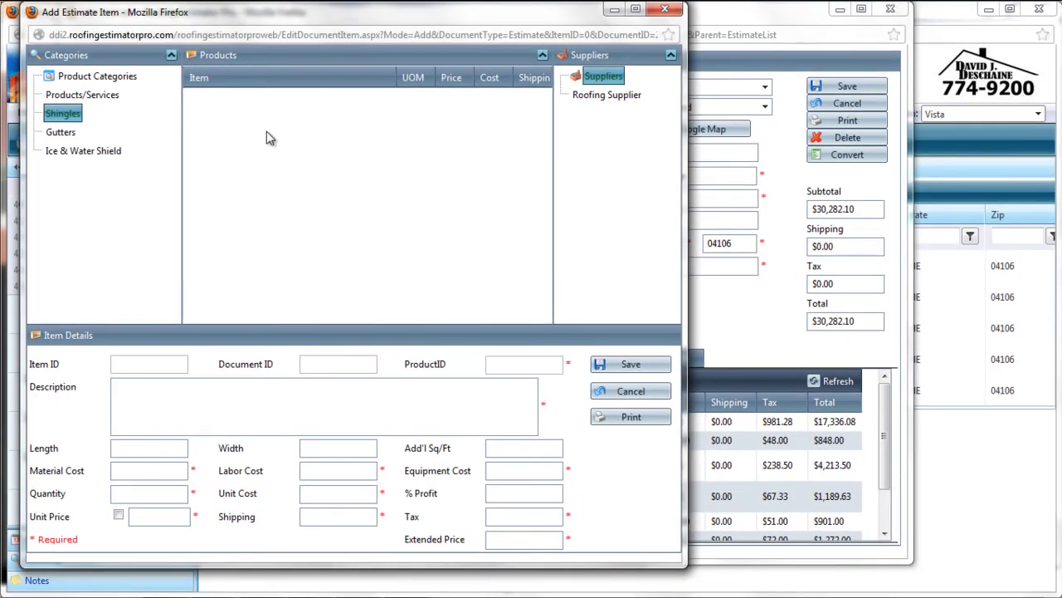
left_click(64, 138)
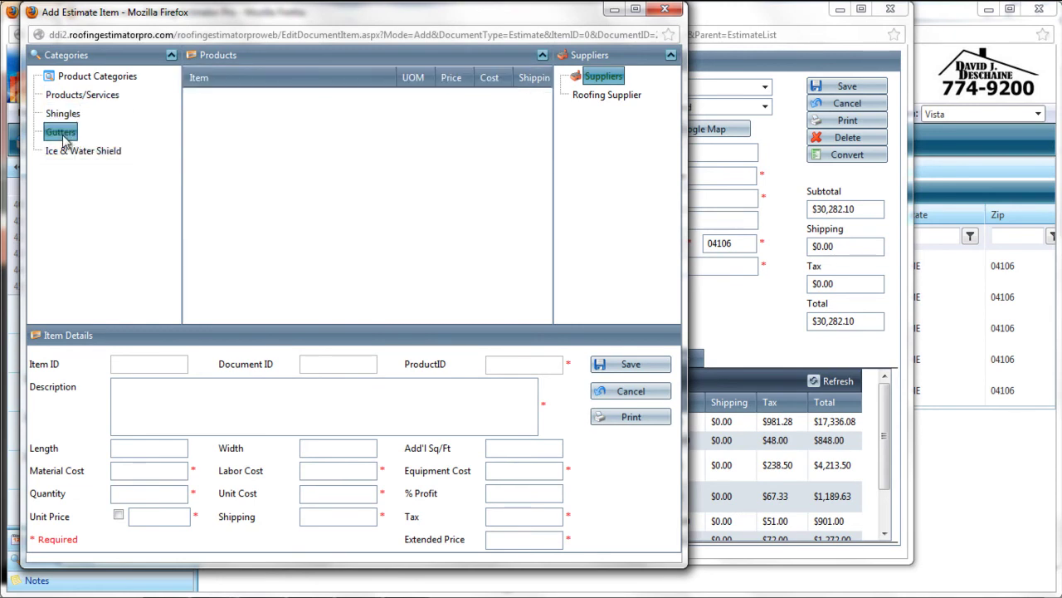
left_click(67, 149)
left_click(74, 100)
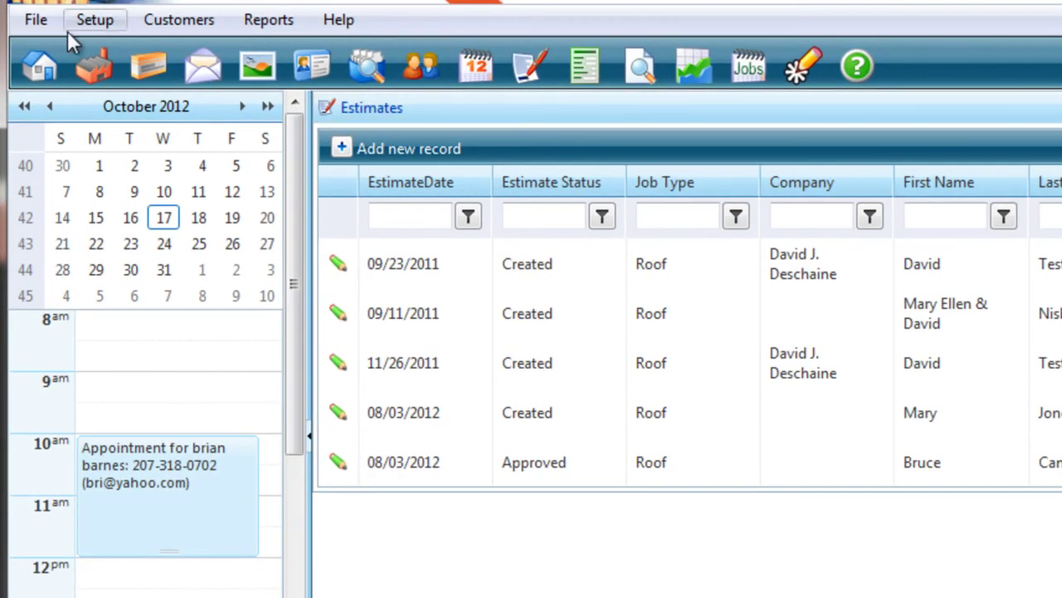
Add 'Appointment Letters' under Setup > Pick Lists > Letter Categories
left_click(93, 20)
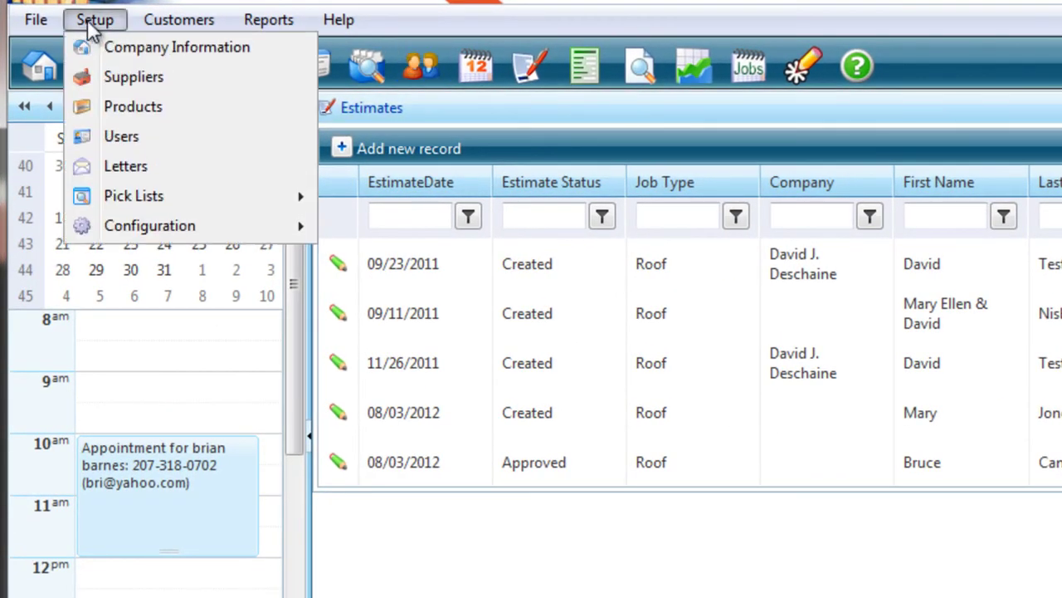
mouse_move(147, 192)
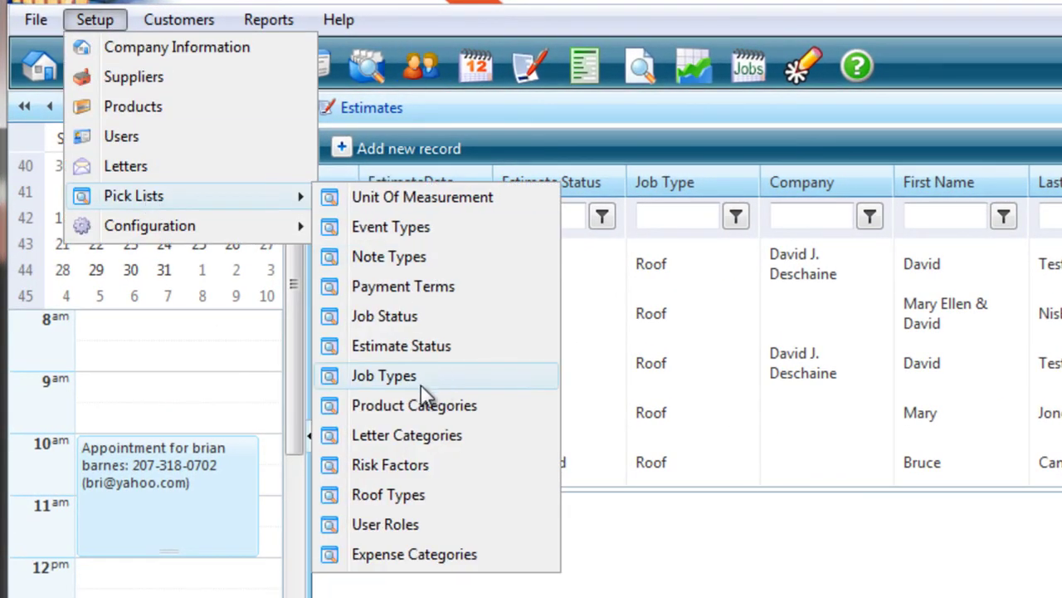
left_click(397, 434)
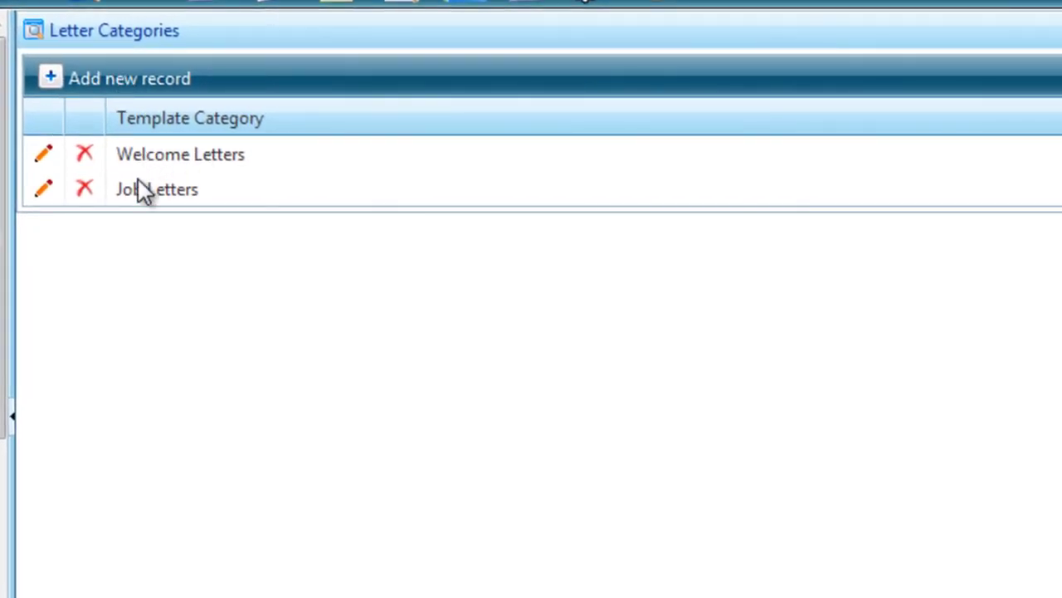
left_click(122, 91)
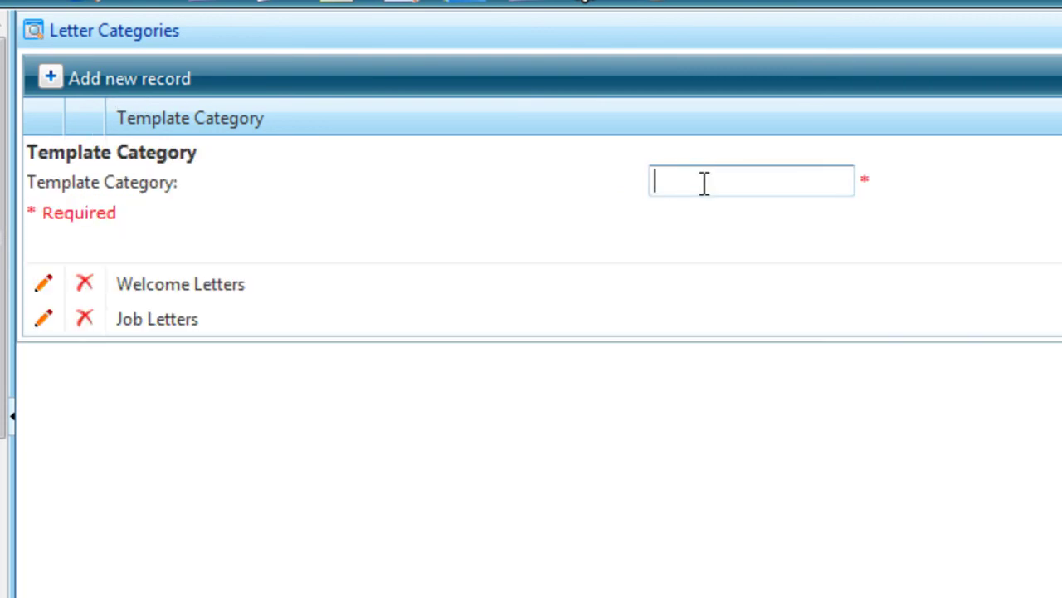
type("Appointment Letters")
key("Return")
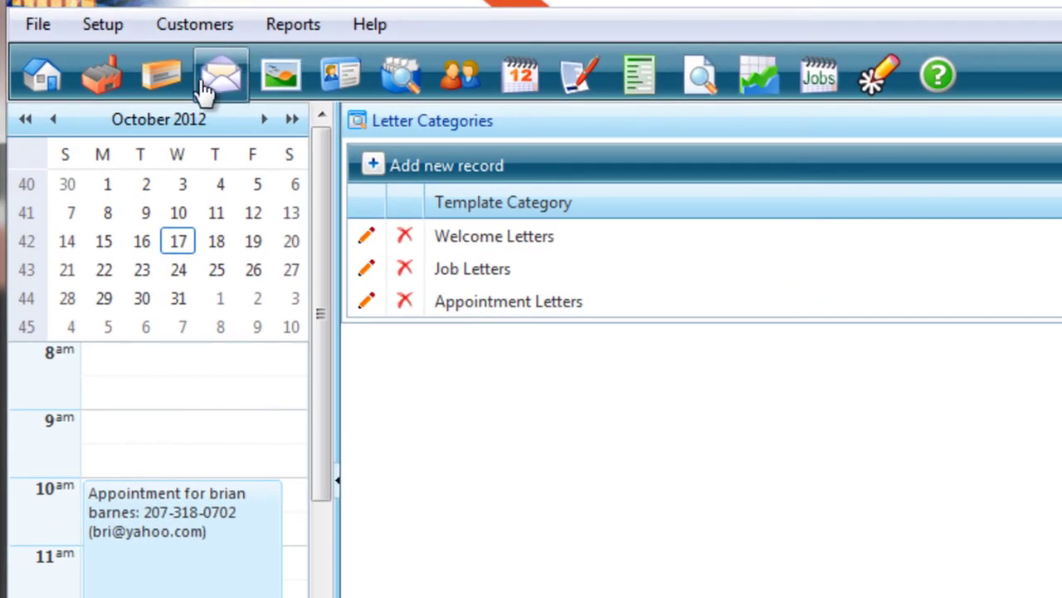
Bring up the Letter Templates window via Setup > Letters
left_click(104, 27)
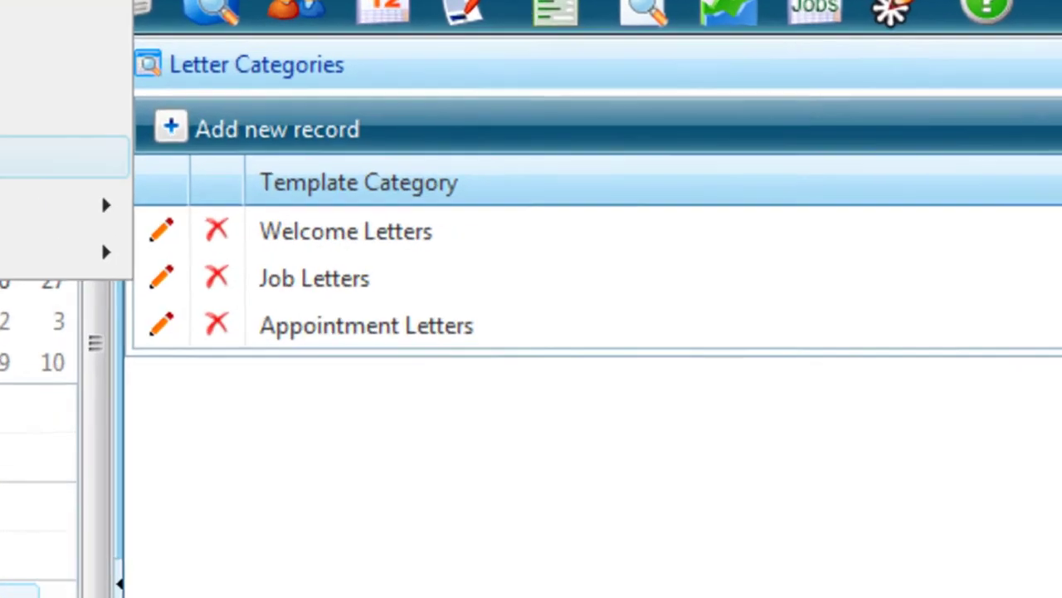
left_click(119, 180)
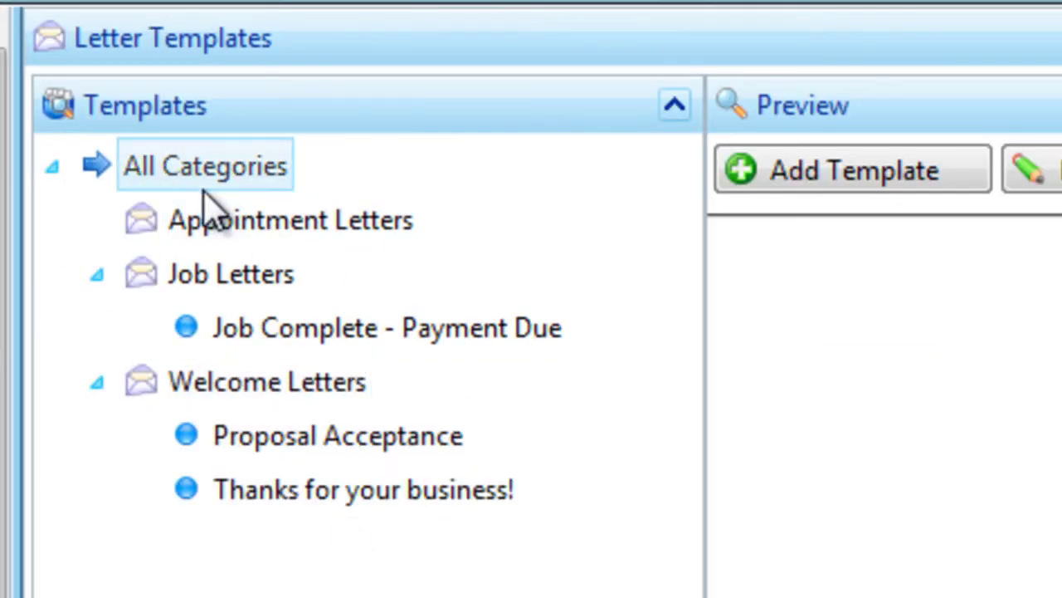